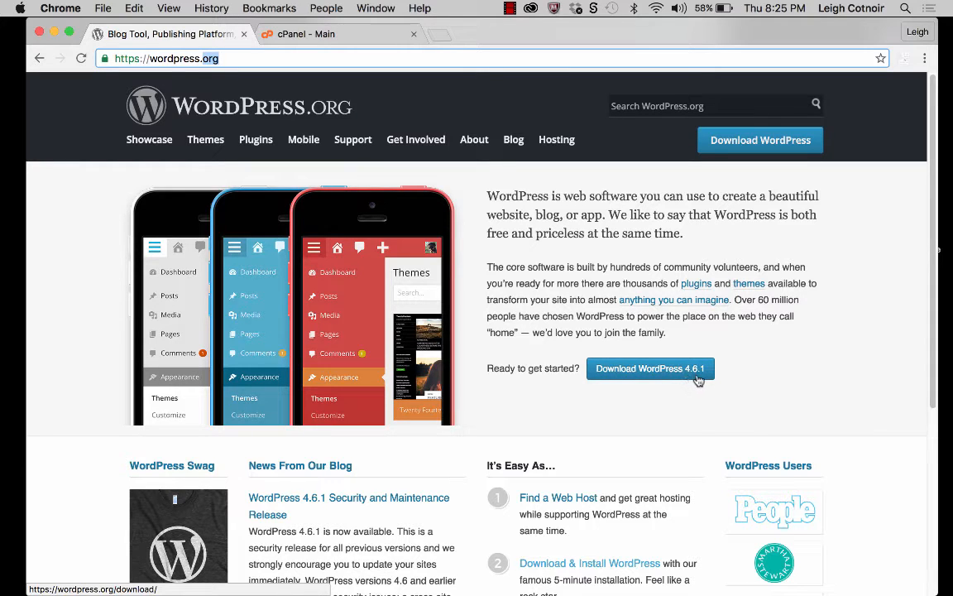
Step: Open the WordPress 4.6.1 download page and highlight the .zip format and size text
{"action": "left_click", "coordinate": [655, 367]}
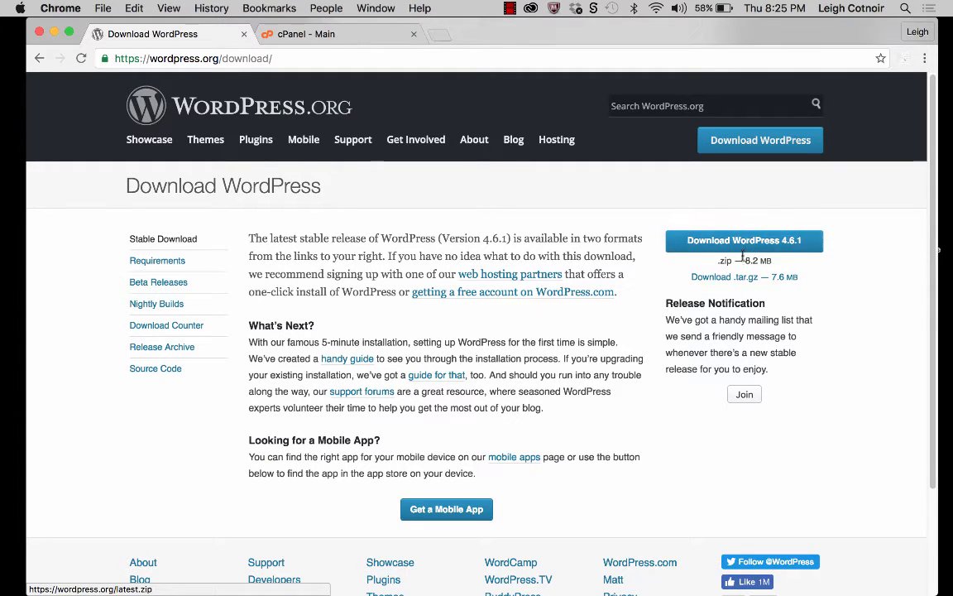
{"action": "left_click_drag", "start_coordinate": [776, 264], "coordinate": [715, 262]}
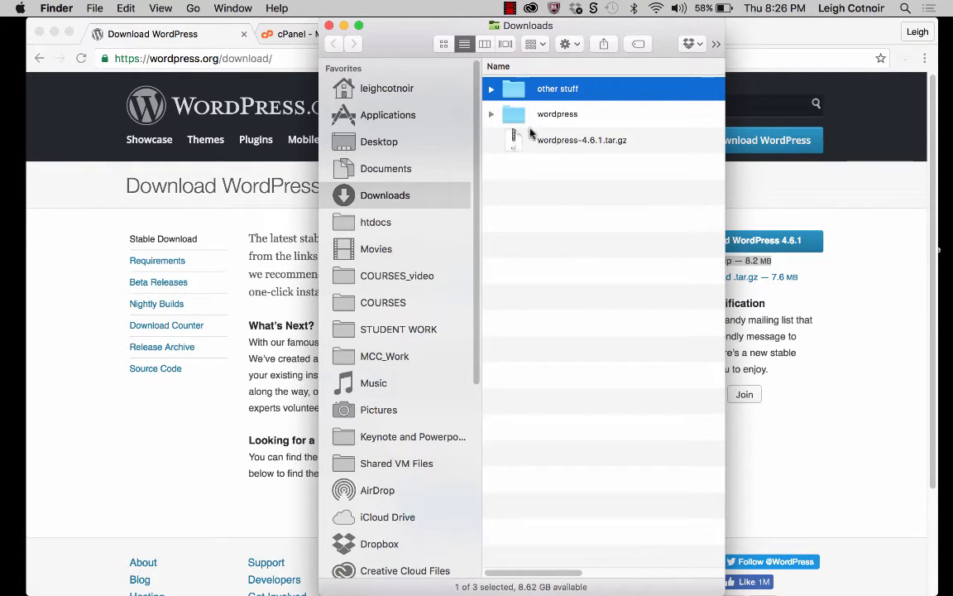
Step: Switch to Finder and examine the contents of the wordpress folder in Downloads, including wp-config-sample.php
{"action": "left_click", "coordinate": [491, 115]}
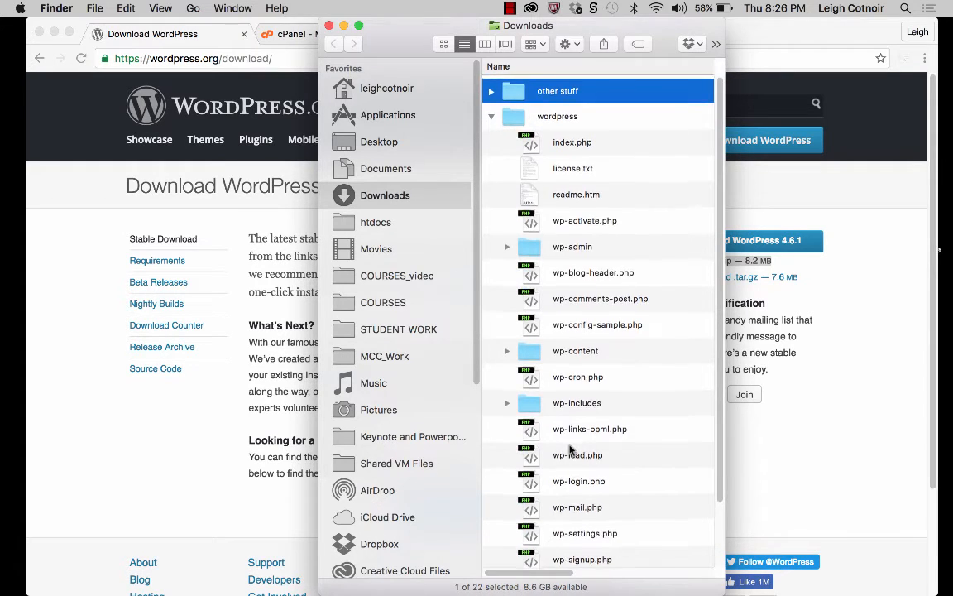
{"action": "scroll", "coordinate": [569, 449], "scroll_direction": "down", "scroll_amount": 3}
{"action": "scroll", "coordinate": [569, 449], "scroll_direction": "up", "scroll_amount": 3}
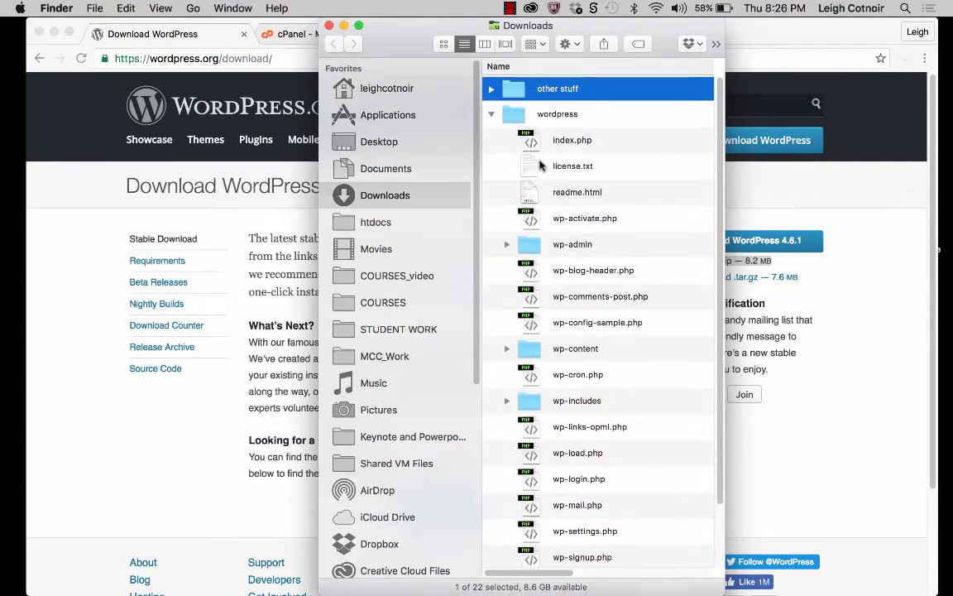
{"action": "left_click", "coordinate": [557, 118]}
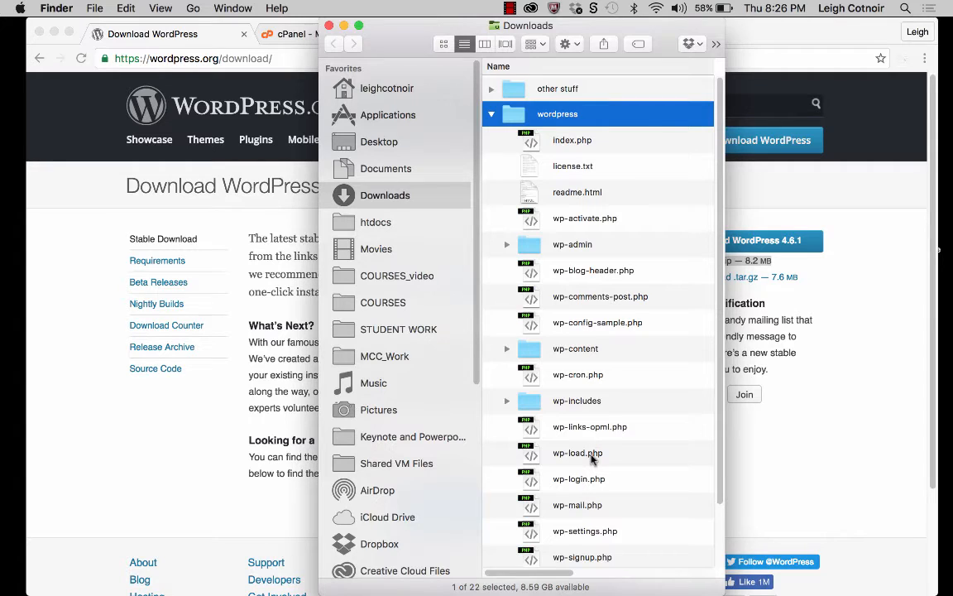
{"action": "scroll", "coordinate": [592, 460], "scroll_direction": "down", "scroll_amount": 5}
{"action": "scroll", "coordinate": [594, 459], "scroll_direction": "up", "scroll_amount": 4}
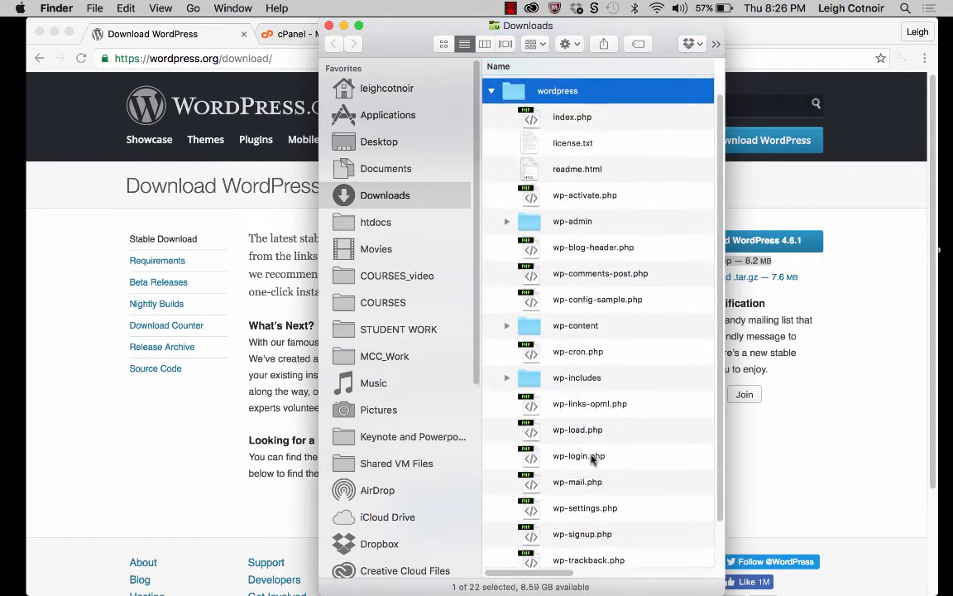
{"action": "scroll", "coordinate": [591, 460], "scroll_direction": "up", "scroll_amount": 1}
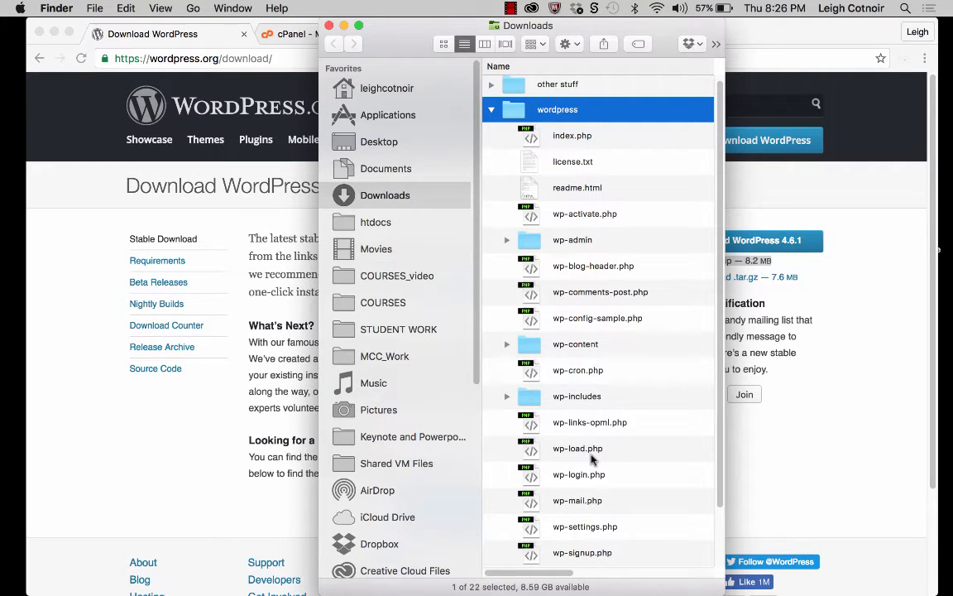
{"action": "left_click", "coordinate": [582, 324]}
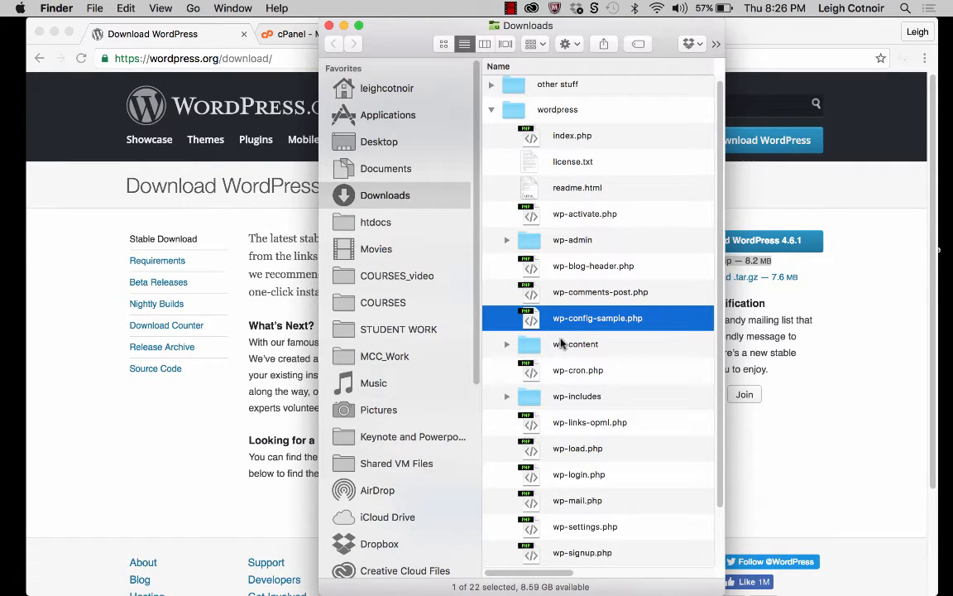
Step: Compare the collapsed and expanded wordpress folder with the wordpress-4.6.1.tar.gz archive in Downloads
{"action": "left_click", "coordinate": [493, 114]}
{"action": "left_click", "coordinate": [521, 117]}
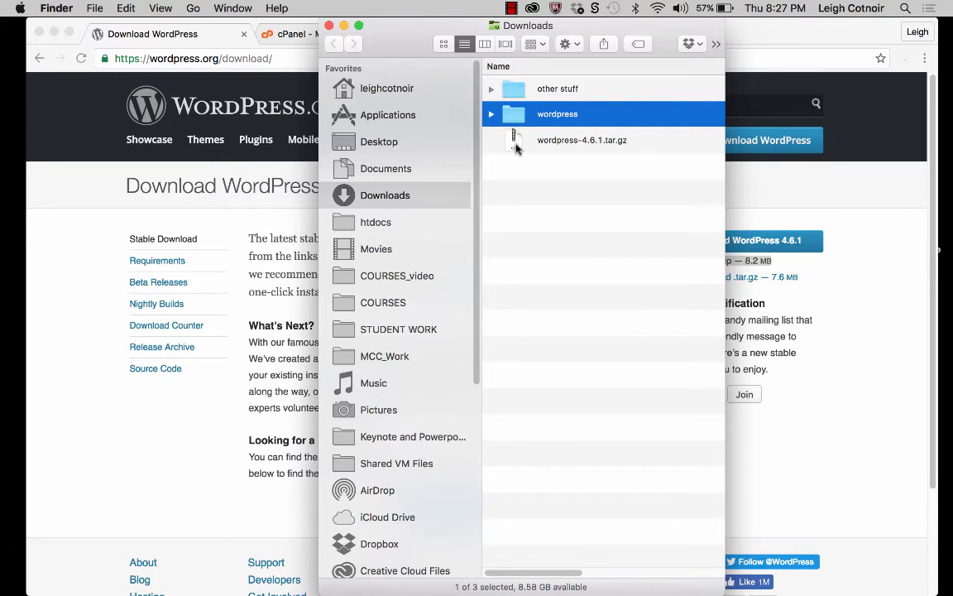
{"action": "left_click", "coordinate": [513, 140]}
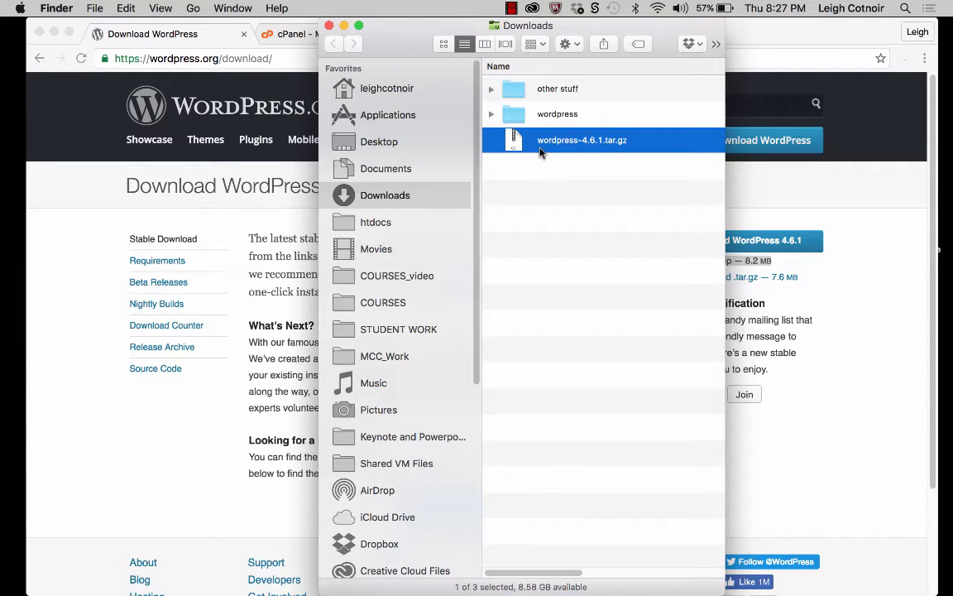
{"action": "left_click", "coordinate": [491, 114]}
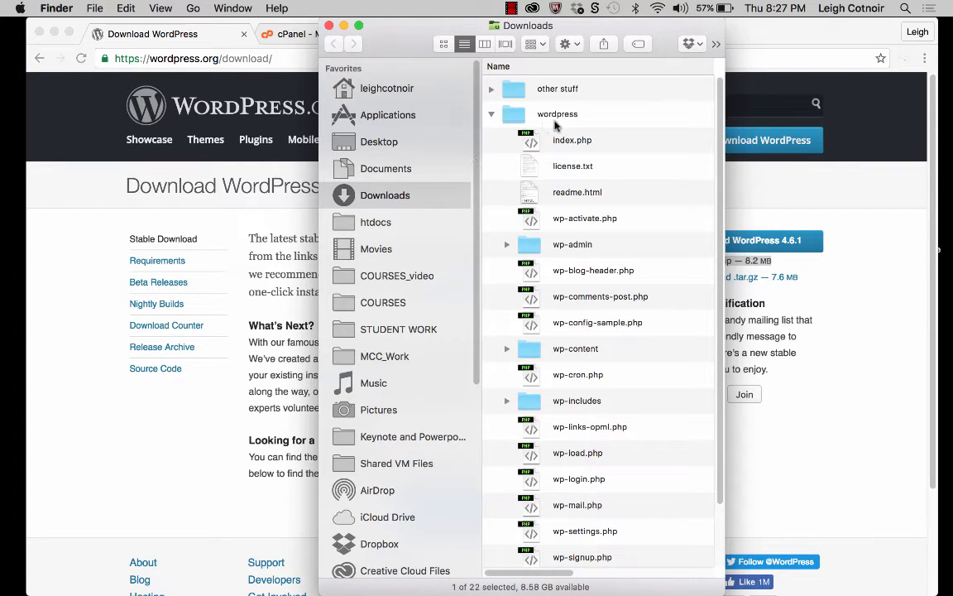
{"action": "left_click", "coordinate": [491, 114]}
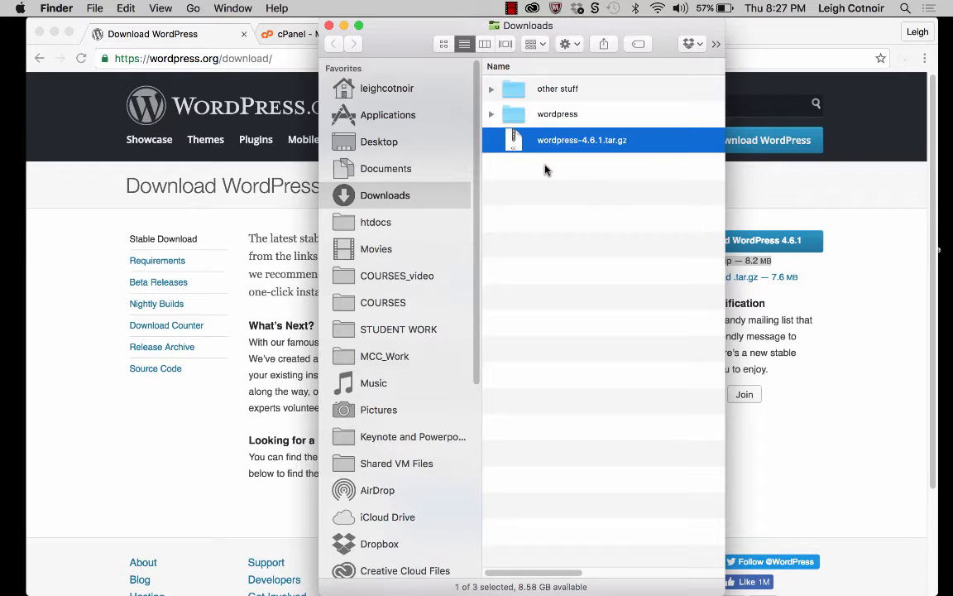
Step: Switch back to Chrome and open the public_html folder in cPanel's File Manager
{"action": "left_click", "coordinate": [203, 459]}
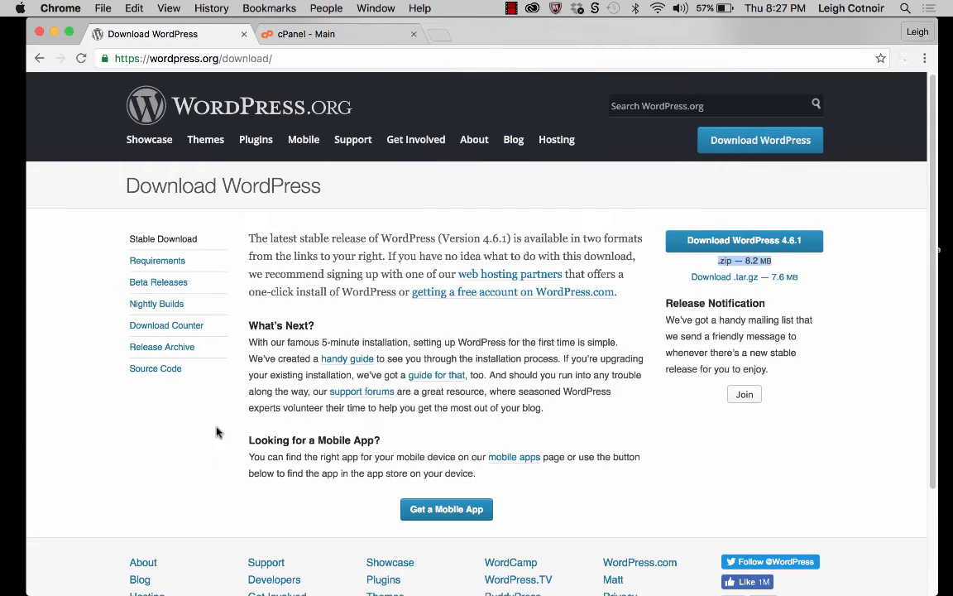
{"action": "left_click", "coordinate": [349, 36]}
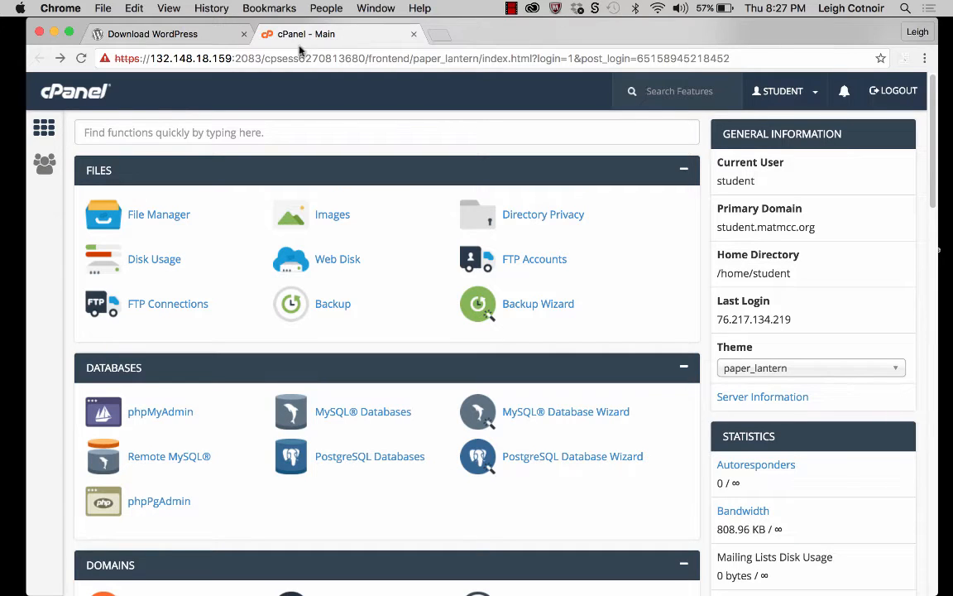
{"action": "left_click", "coordinate": [154, 220]}
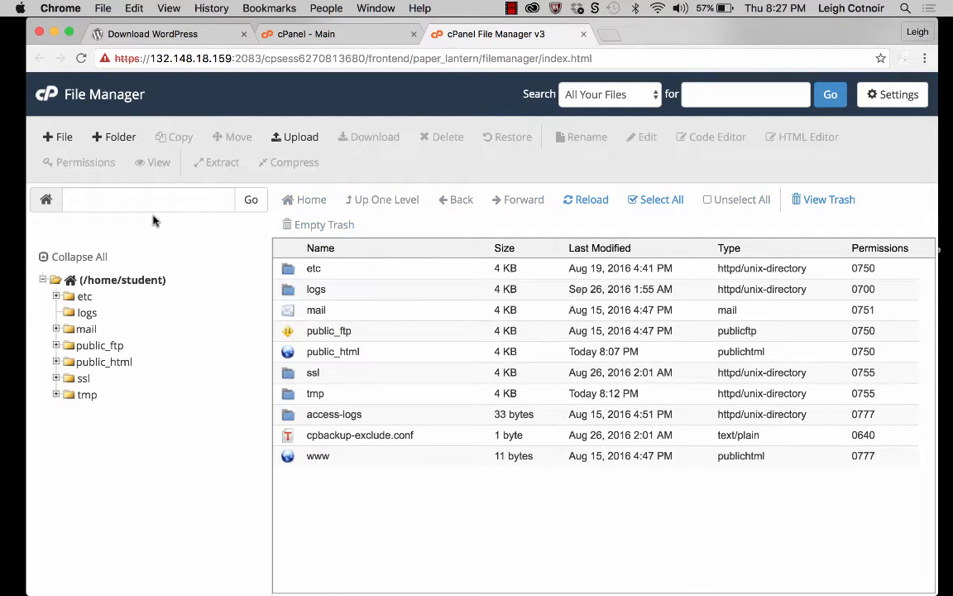
{"action": "double_click", "coordinate": [291, 357]}
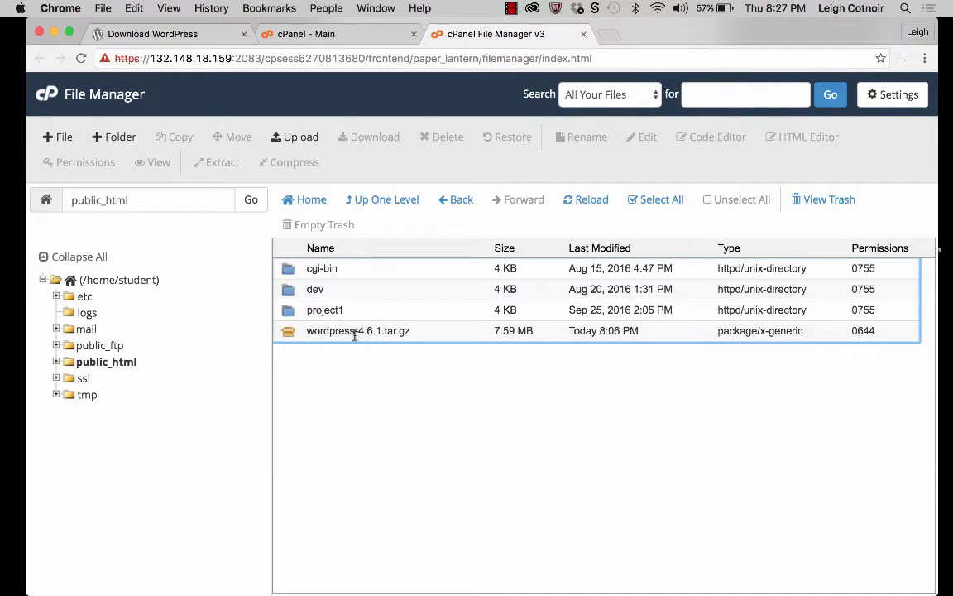
Step: View the upload page for public_html beside the Finder Downloads window and return to the public_html listing
{"action": "left_click", "coordinate": [354, 332]}
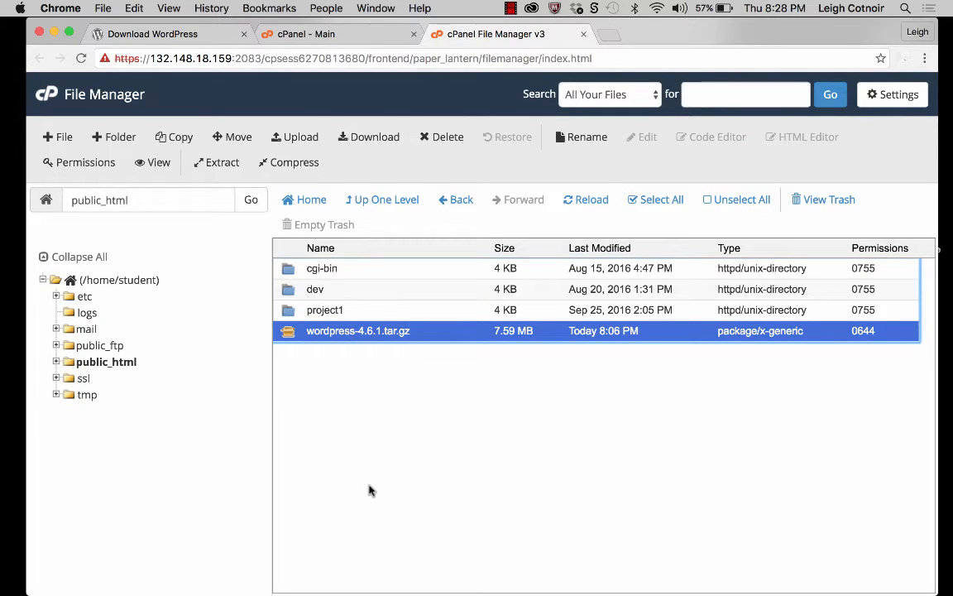
{"action": "left_click", "coordinate": [298, 138]}
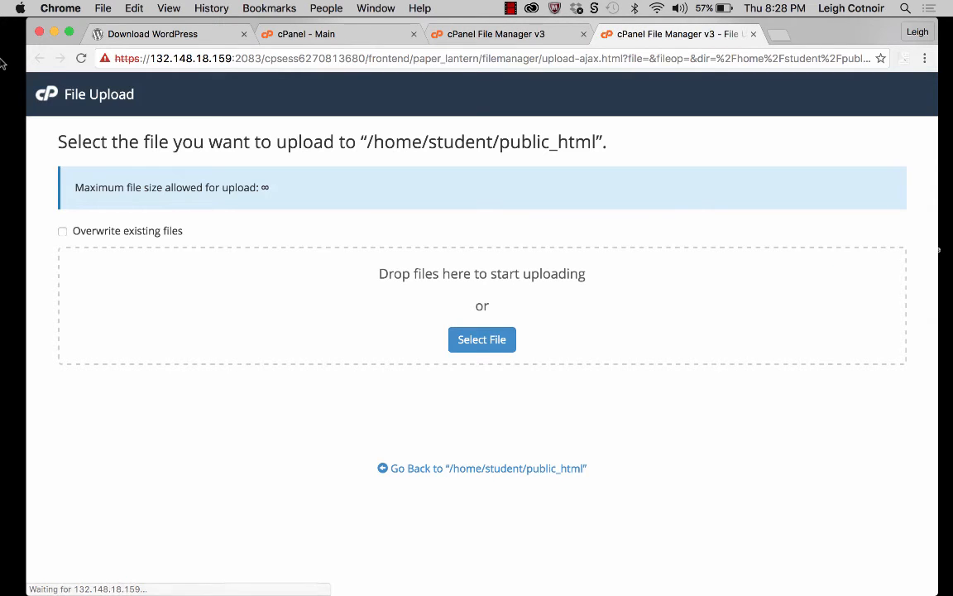
{"action": "mouse_move", "coordinate": [4, 56]}
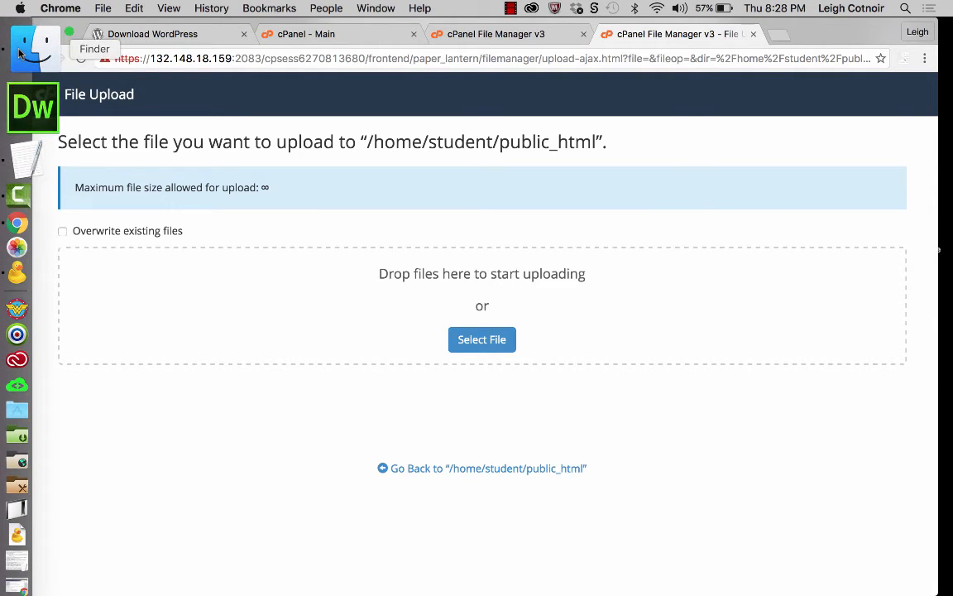
{"action": "left_click", "coordinate": [19, 51]}
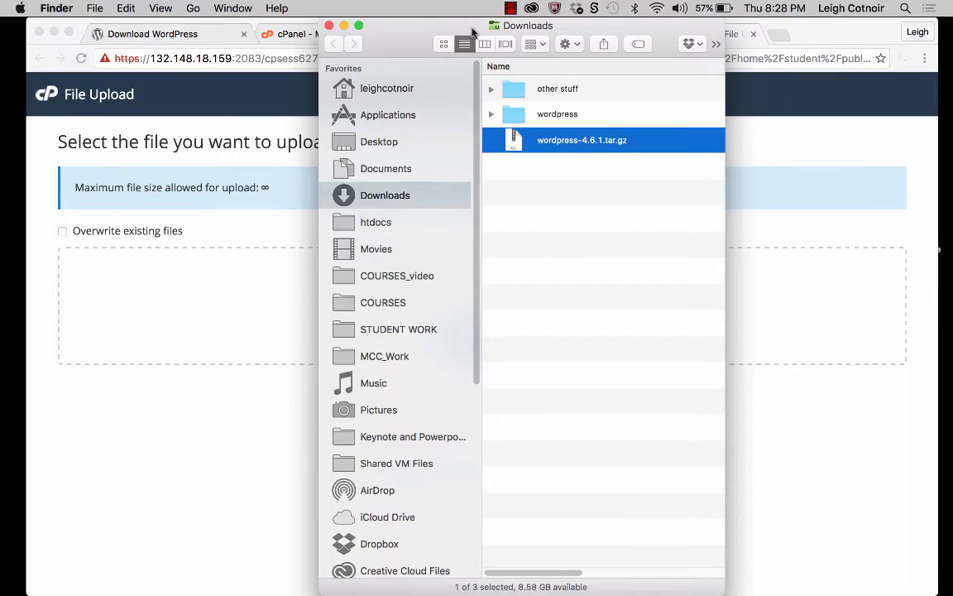
{"action": "left_click_drag", "start_coordinate": [493, 26], "coordinate": [848, 25]}
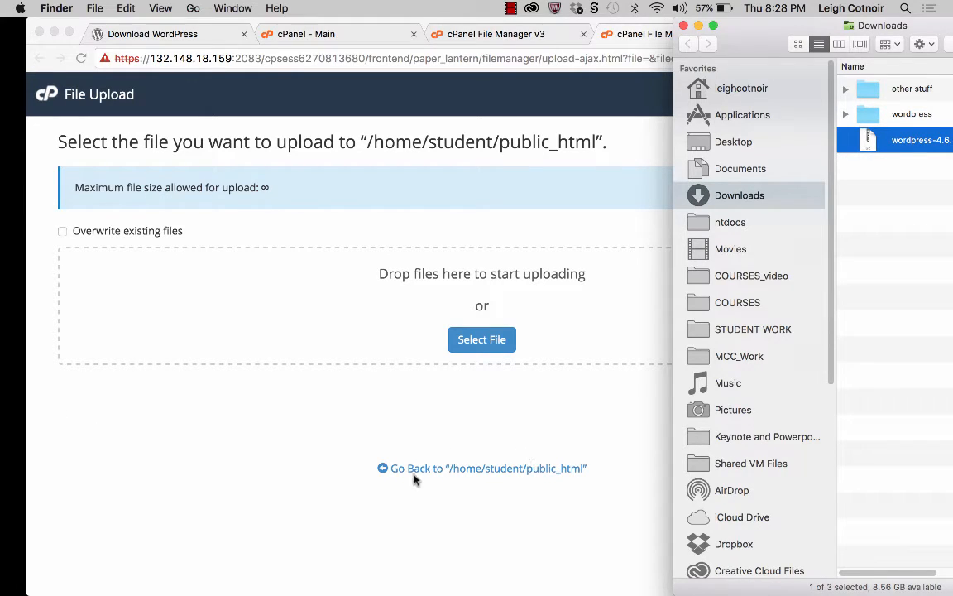
{"action": "left_click", "coordinate": [447, 477]}
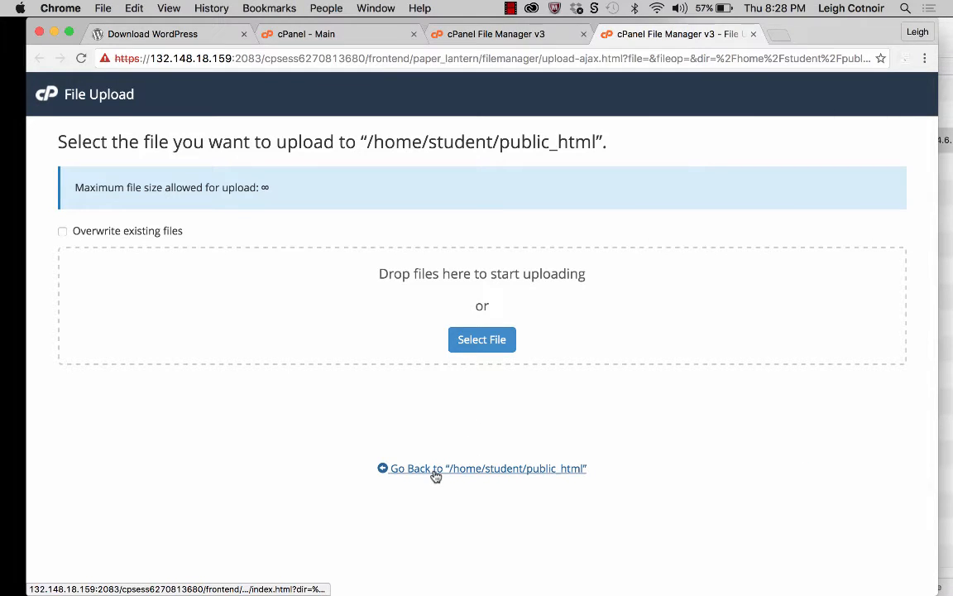
{"action": "left_click", "coordinate": [526, 469]}
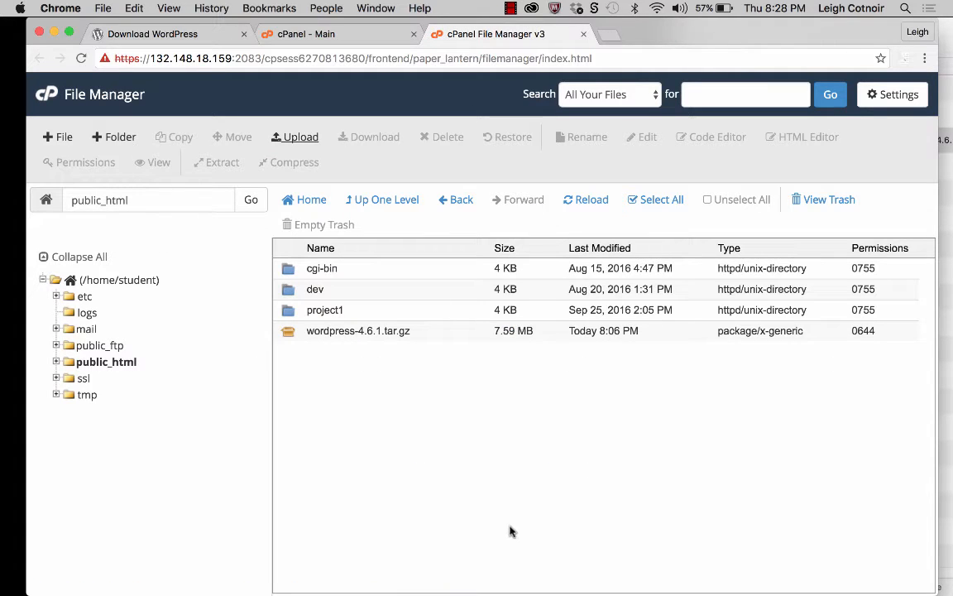
Step: Extract wordpress-4.6.1.tar.gz into /public_html and close the extraction results
{"action": "left_click", "coordinate": [364, 331]}
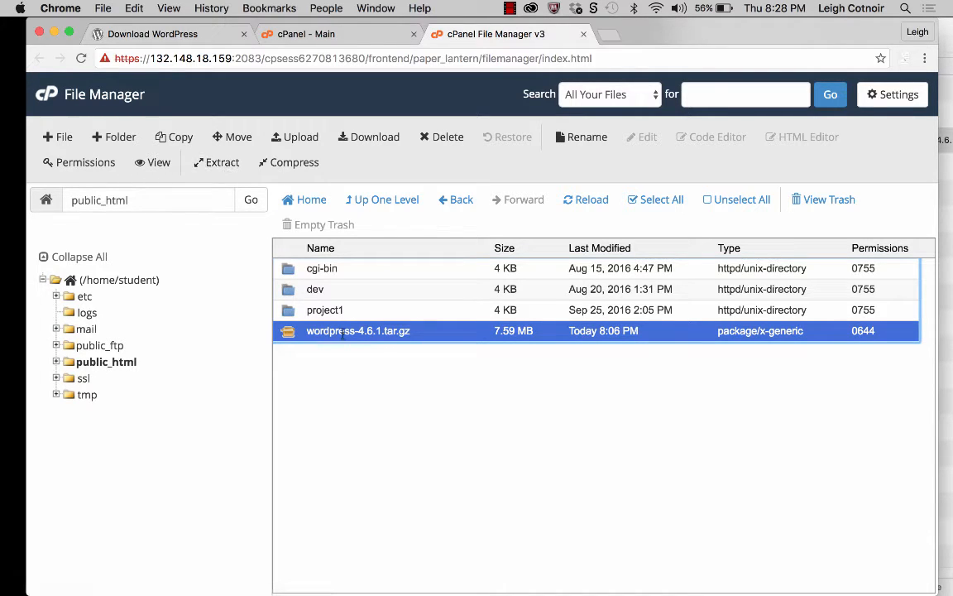
{"action": "left_click", "coordinate": [221, 163]}
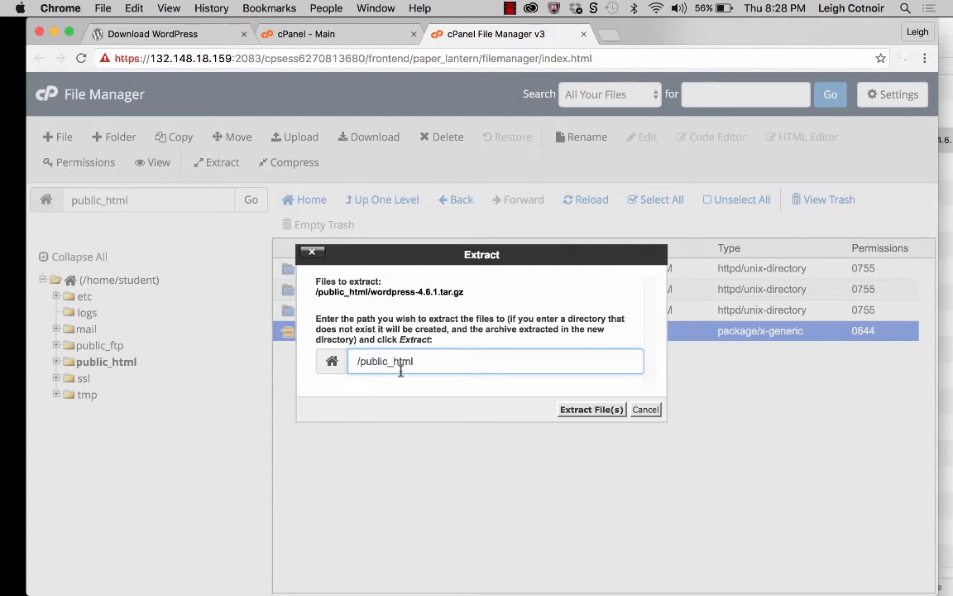
{"action": "left_click", "coordinate": [606, 413]}
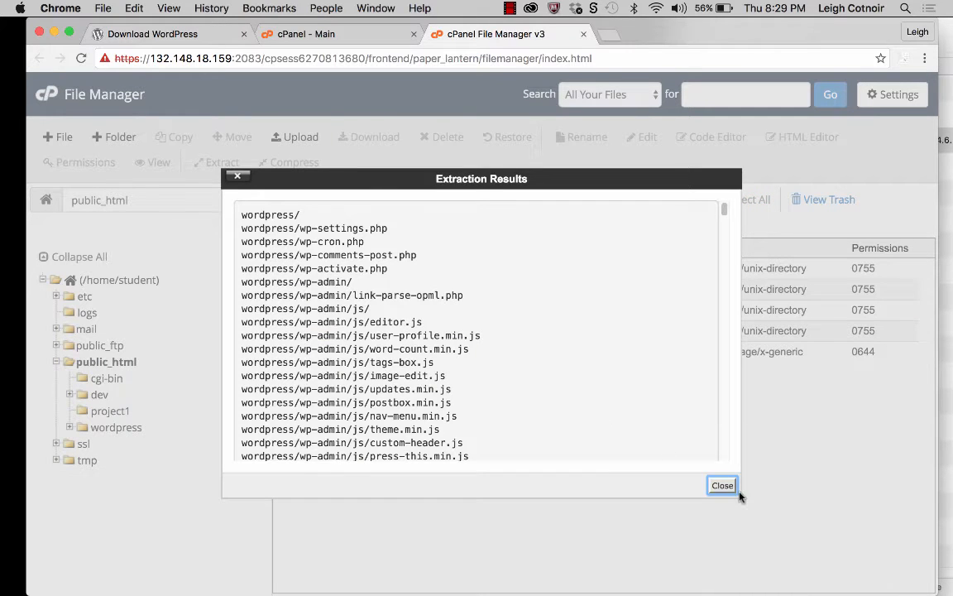
{"action": "left_click", "coordinate": [723, 486]}
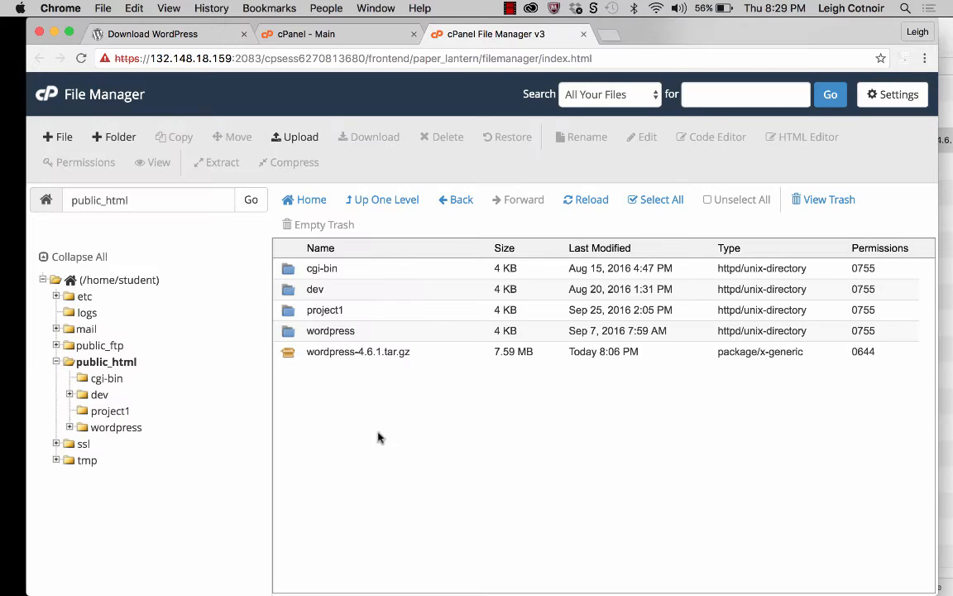
Step: Open the extracted wordpress folder and look through its files and subfolders
{"action": "left_click", "coordinate": [292, 332]}
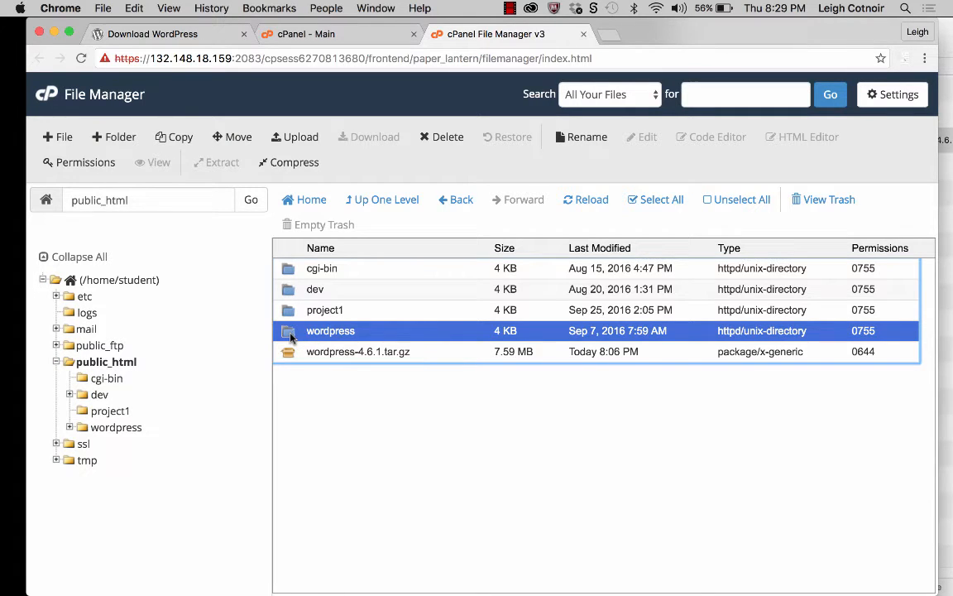
{"action": "double_click", "coordinate": [292, 336]}
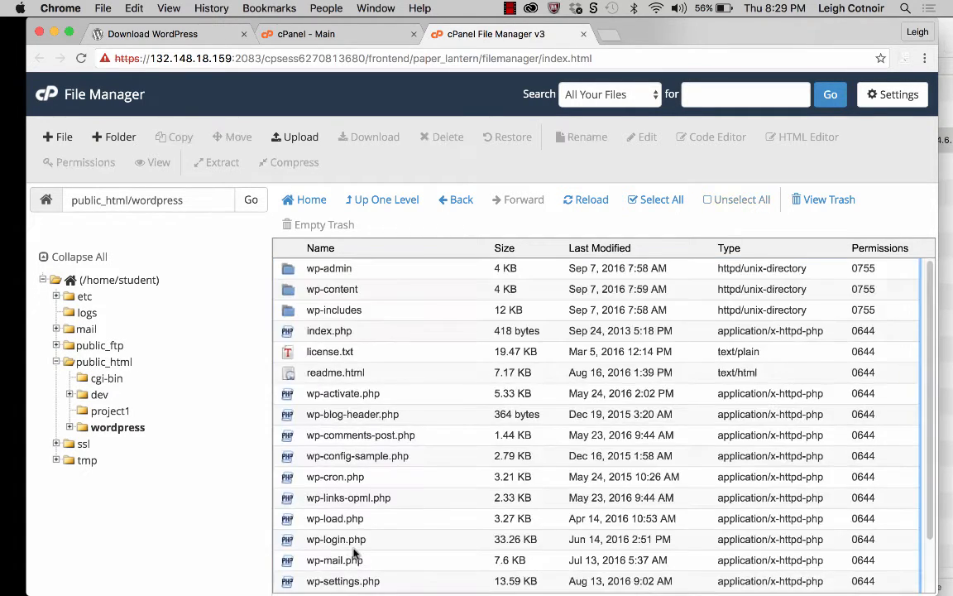
{"action": "scroll", "coordinate": [355, 552], "scroll_direction": "down", "scroll_amount": 1}
{"action": "scroll", "coordinate": [354, 552], "scroll_direction": "down", "scroll_amount": 2}
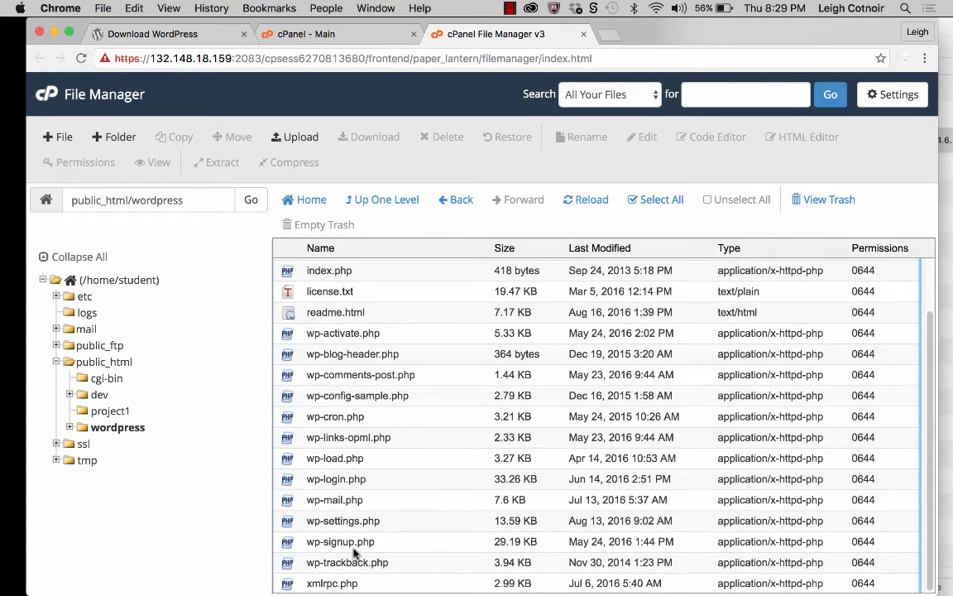
{"action": "scroll", "coordinate": [354, 552], "scroll_direction": "up", "scroll_amount": 3}
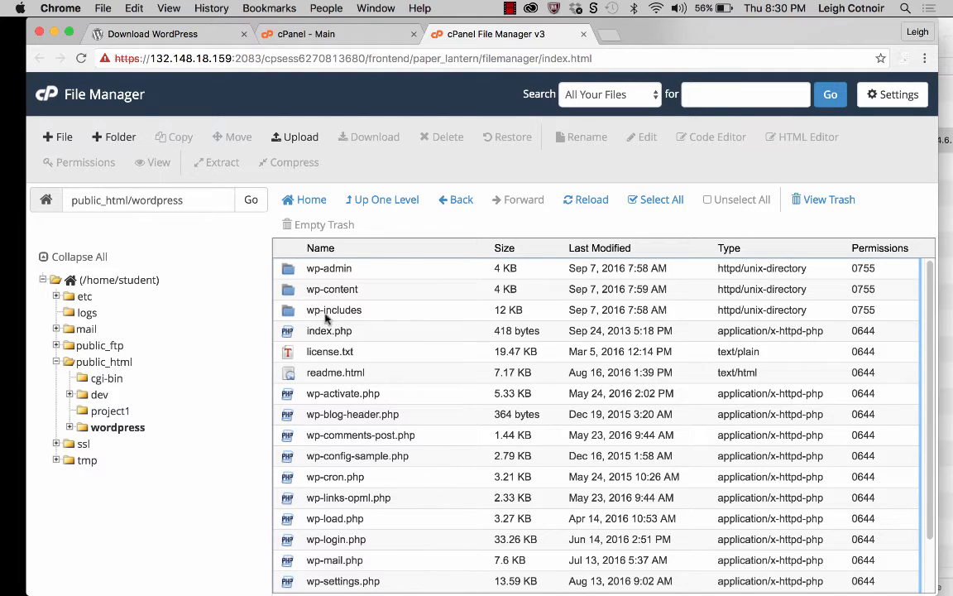
Step: Return to public_html and permanently delete wordpress-4.6.1.tar.gz, skipping the trash
{"action": "left_click", "coordinate": [400, 206]}
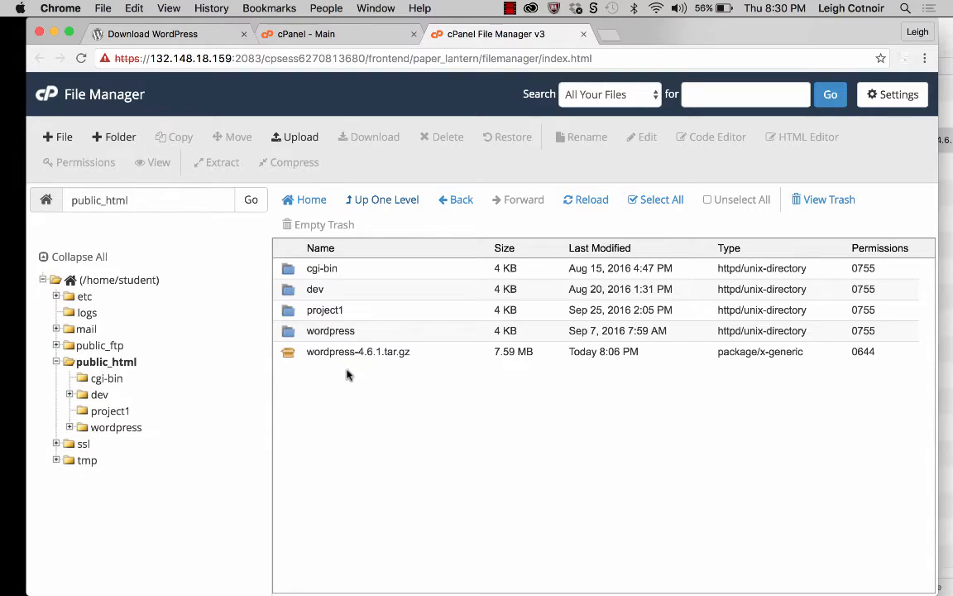
{"action": "left_click", "coordinate": [345, 354]}
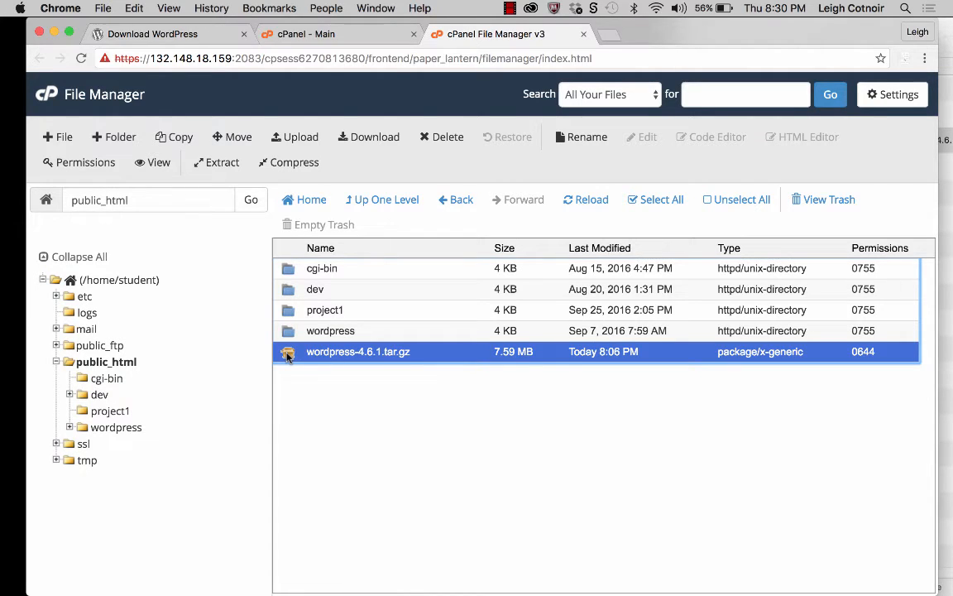
{"action": "left_click", "coordinate": [447, 142]}
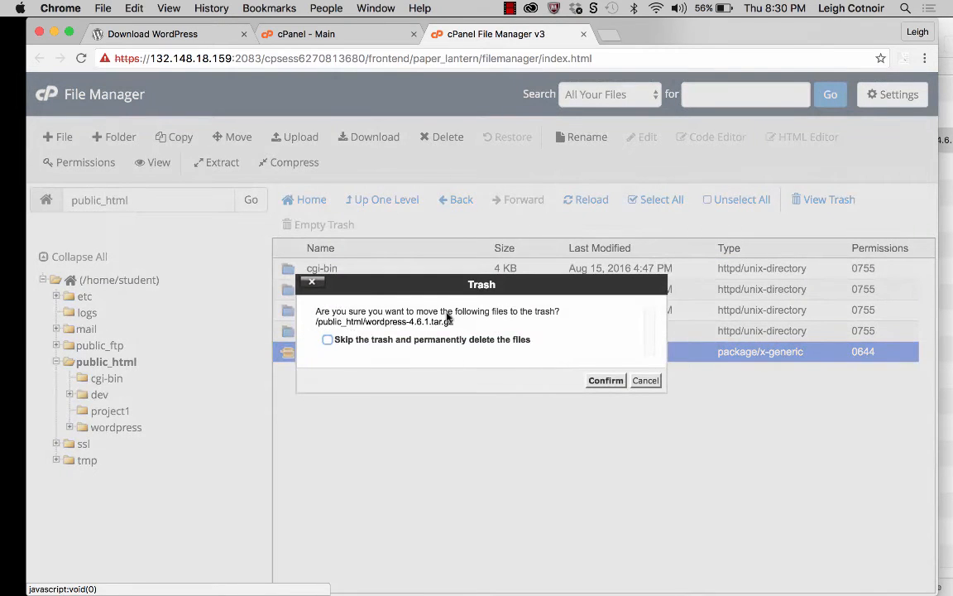
{"action": "left_click", "coordinate": [328, 340]}
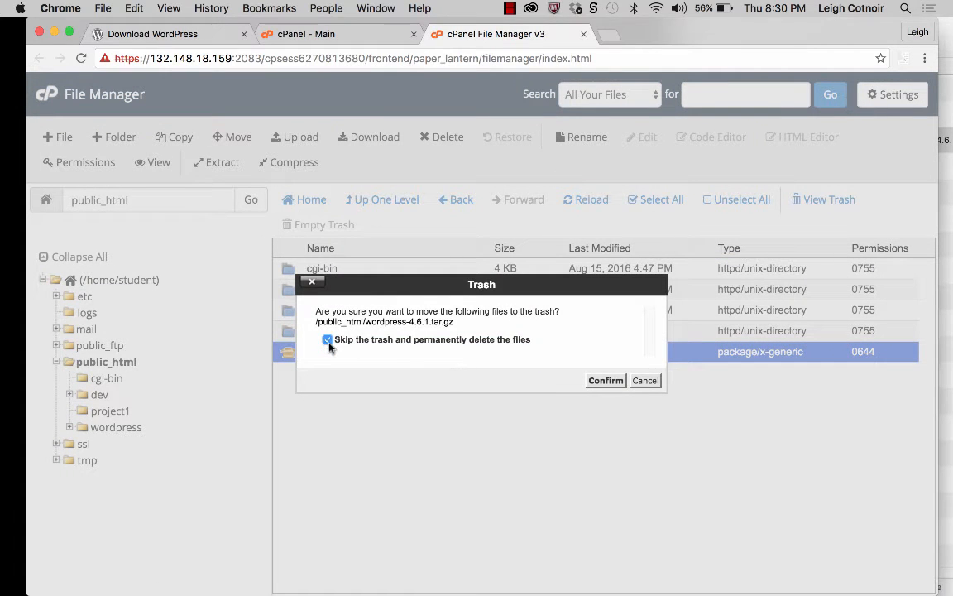
{"action": "left_click", "coordinate": [609, 383]}
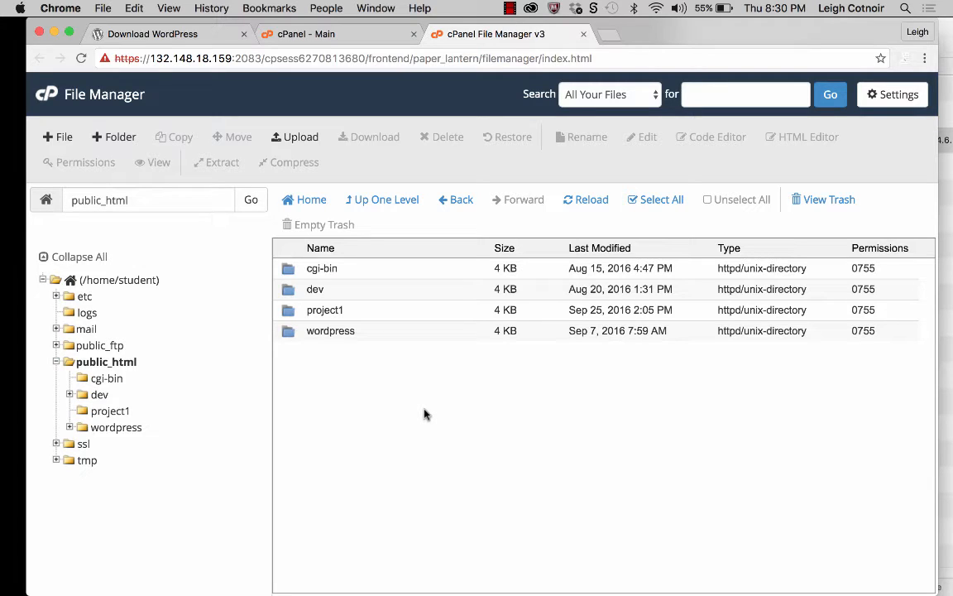
Step: Rename the wordpress folder in public_html to sdplaces and open it
{"action": "double_click", "coordinate": [334, 330]}
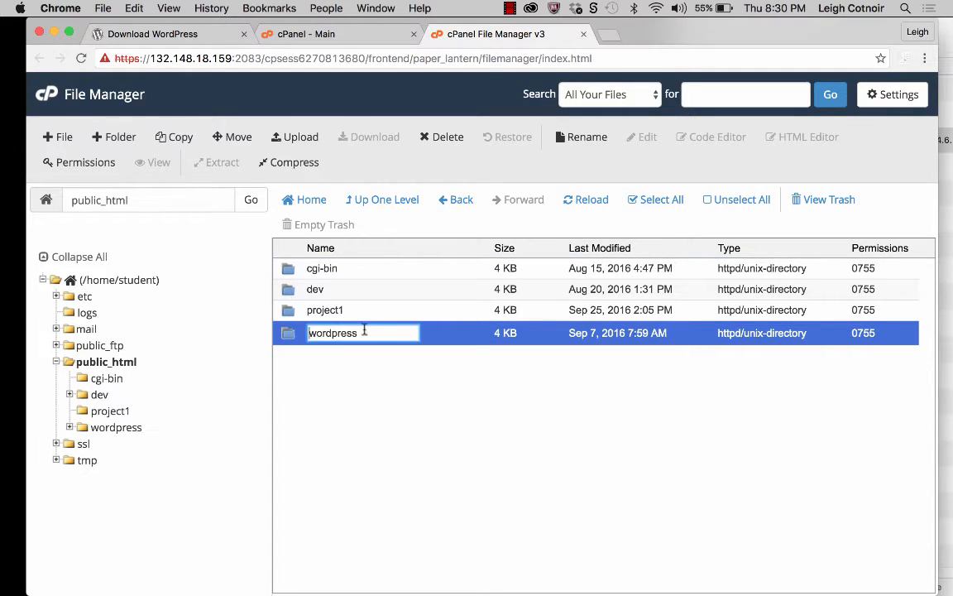
{"action": "left_click_drag", "start_coordinate": [366, 330], "coordinate": [290, 332]}
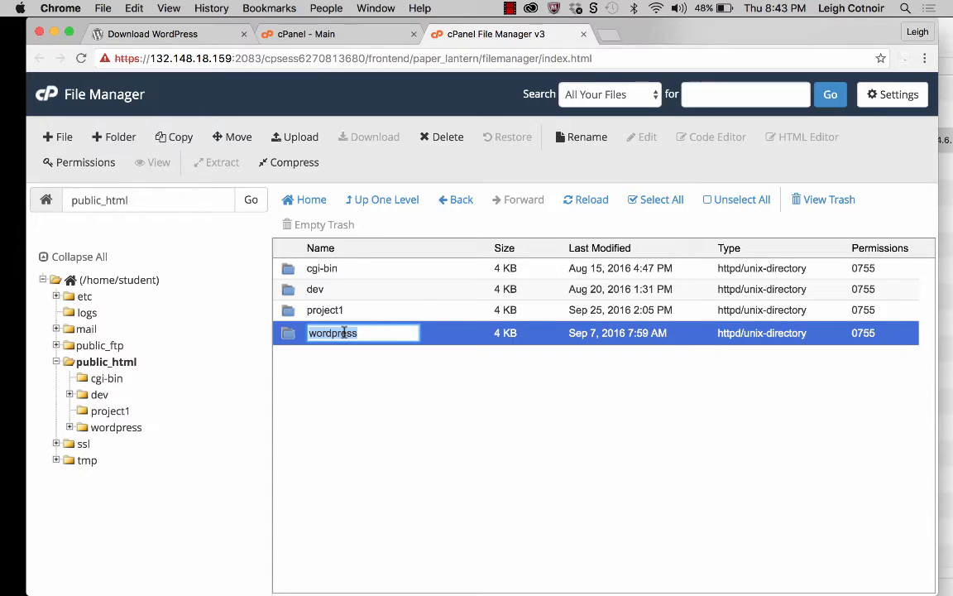
{"action": "type", "text": "sdplaces"}
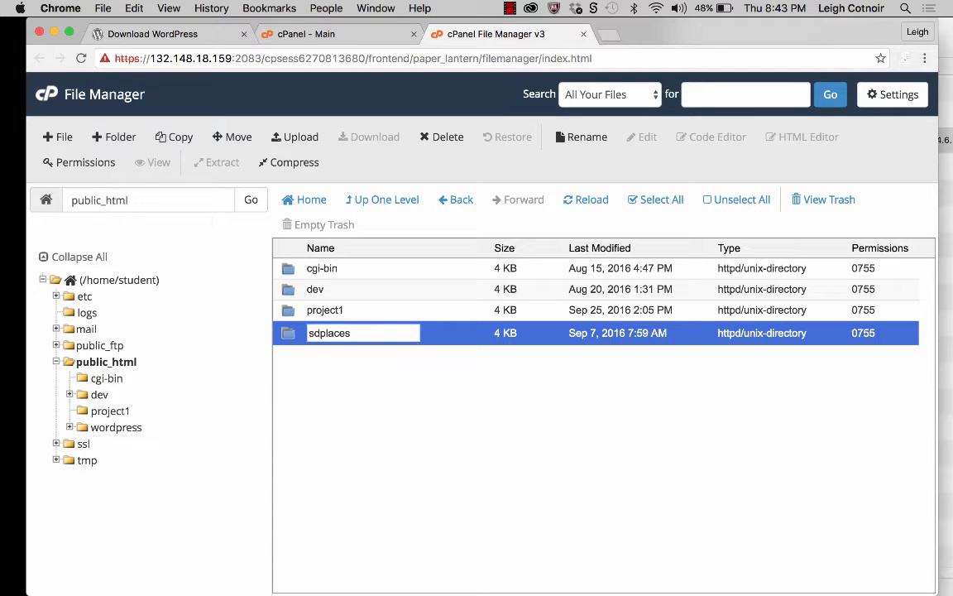
{"action": "key", "text": "Return"}
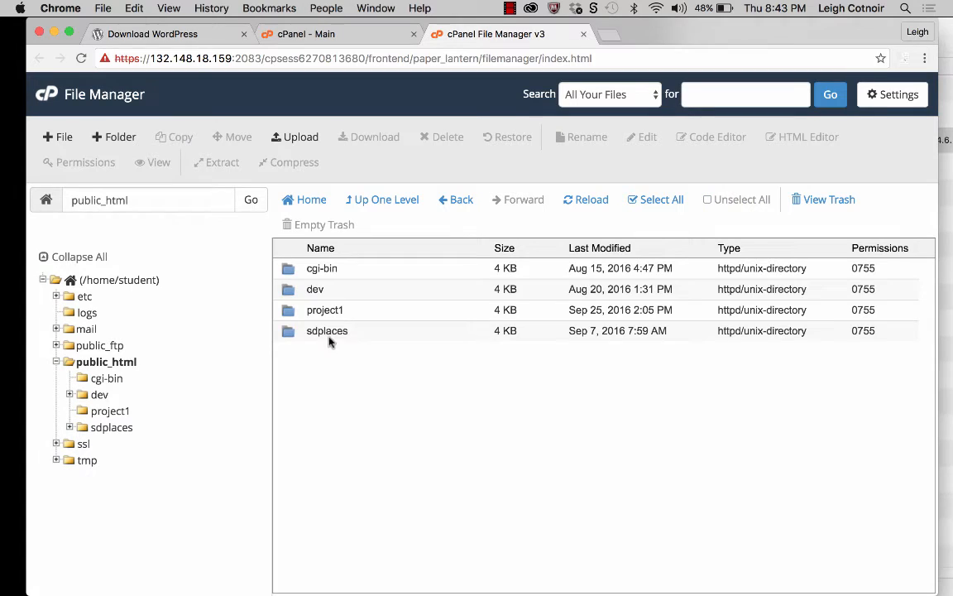
{"action": "left_click", "coordinate": [327, 332]}
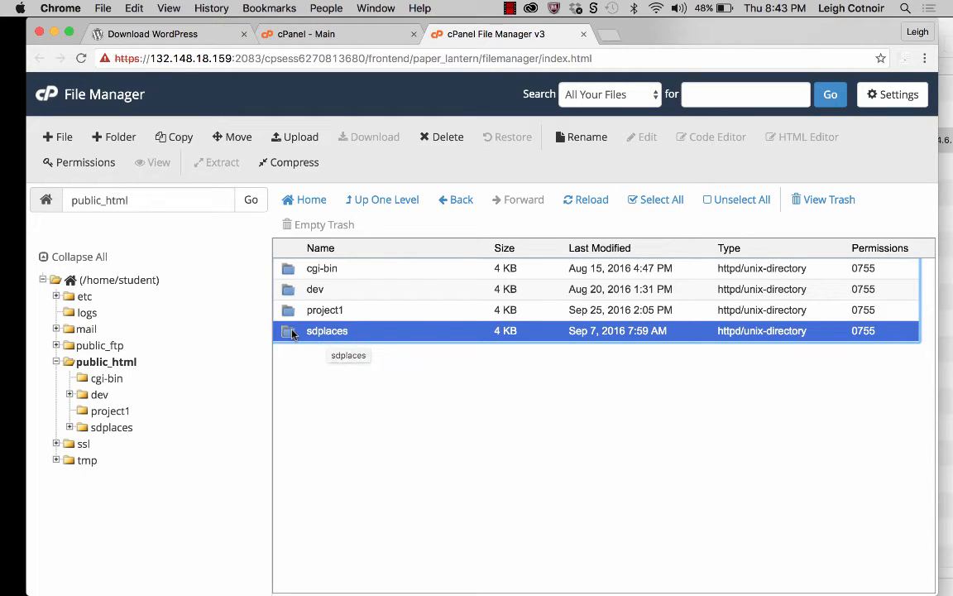
{"action": "double_click", "coordinate": [291, 332]}
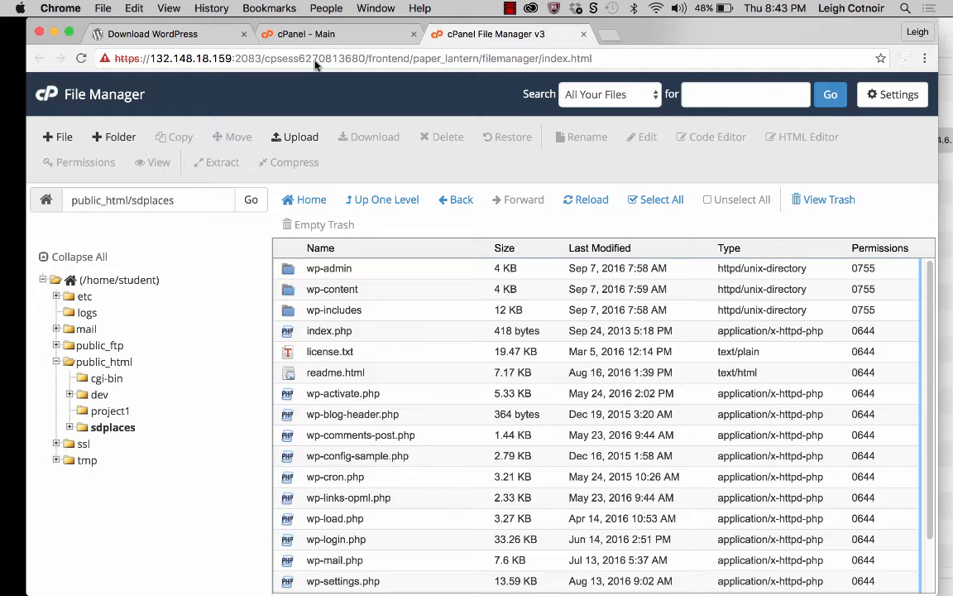
Step: Load student.matmcc.org in a new browser tab, check the page behind its sdplaces/ link, and return to the site index
{"action": "left_click", "coordinate": [610, 35]}
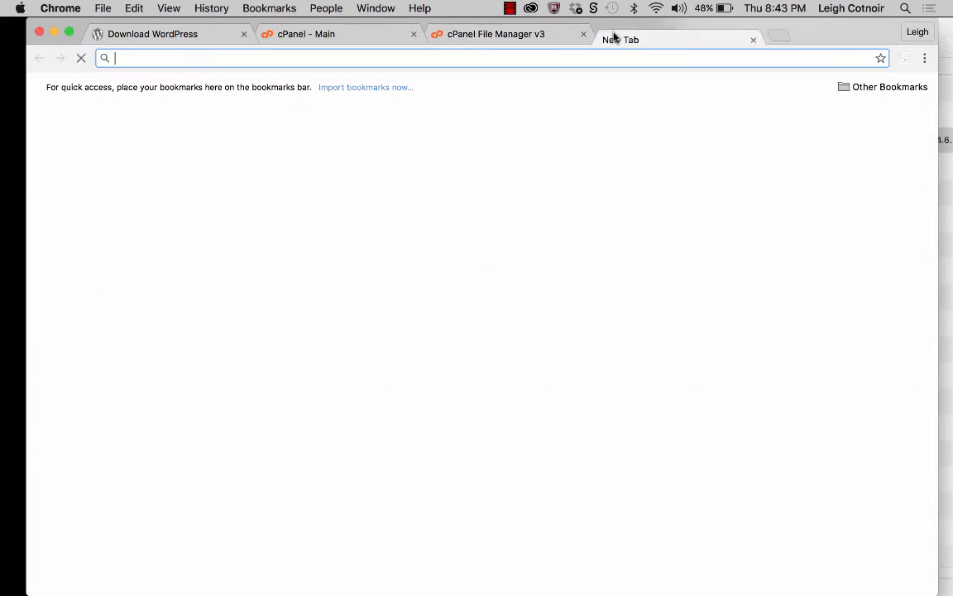
{"action": "type", "text": "stu"}
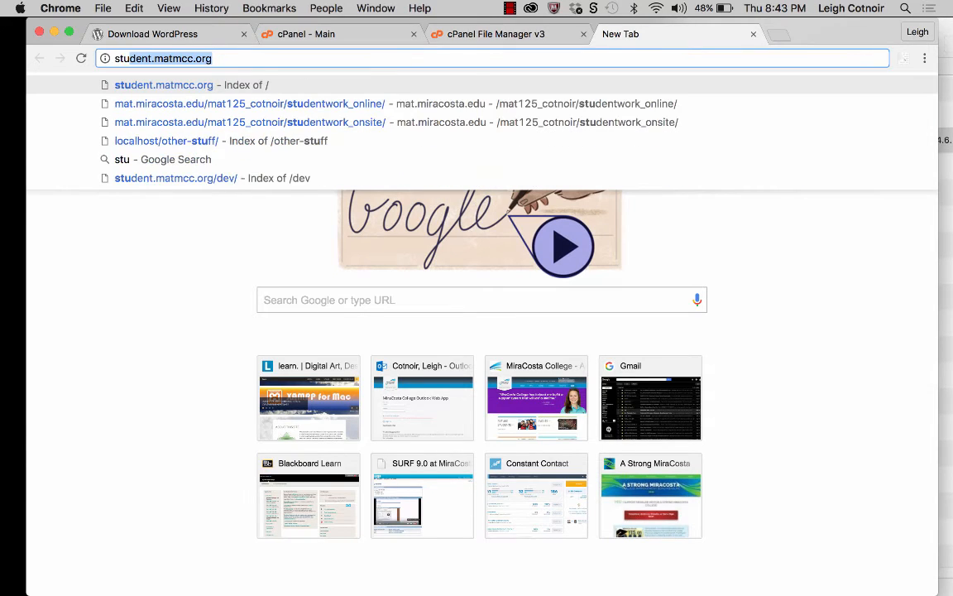
{"action": "type", "text": "de"}
{"action": "key", "text": "Return"}
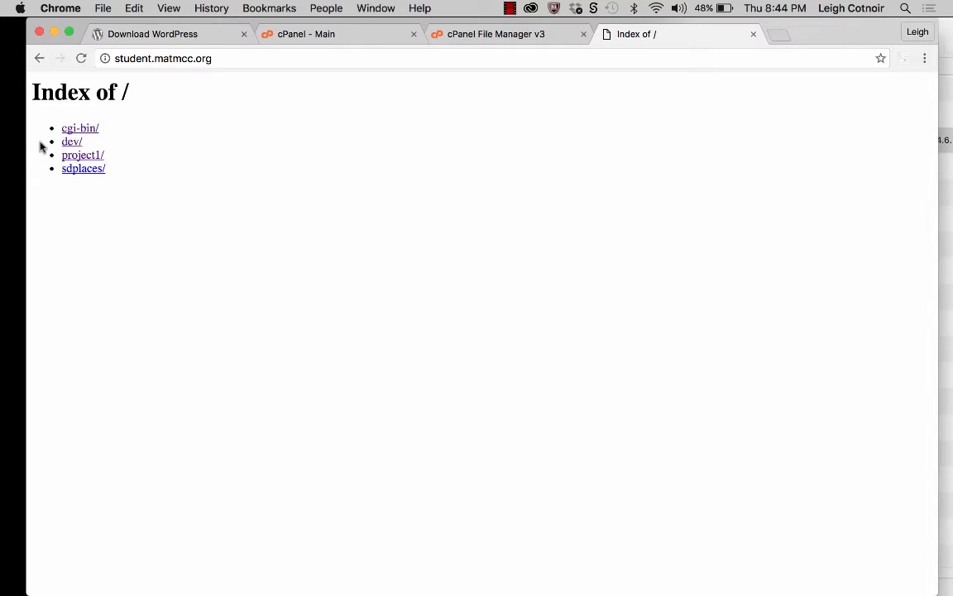
{"action": "left_click", "coordinate": [83, 171]}
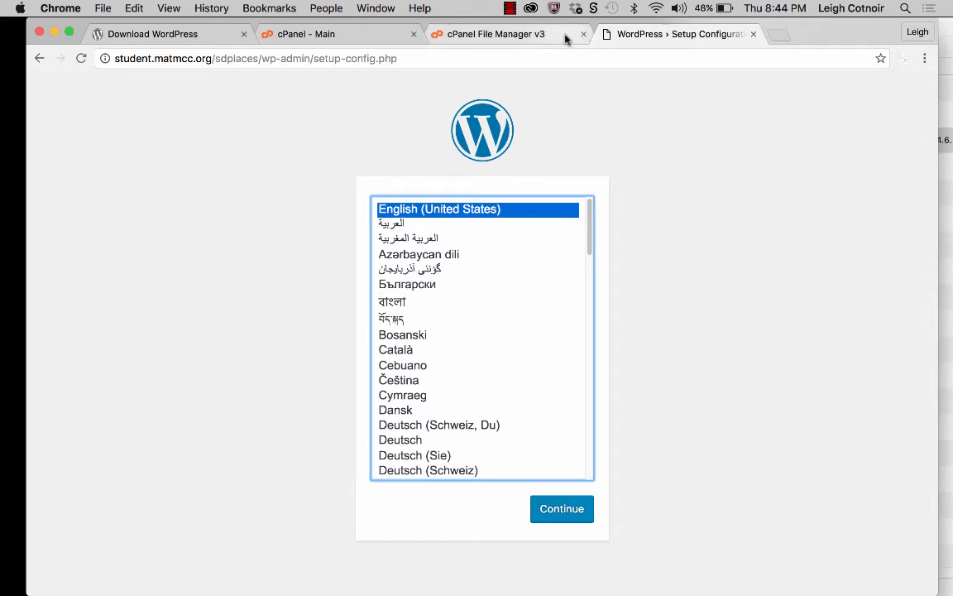
{"action": "left_click", "coordinate": [38, 59]}
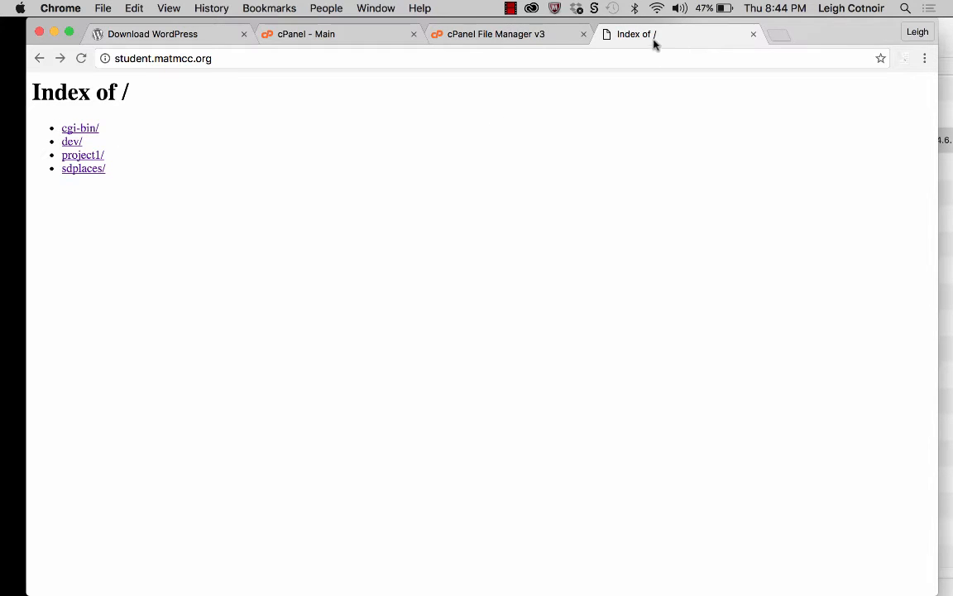
{"action": "left_click", "coordinate": [96, 170]}
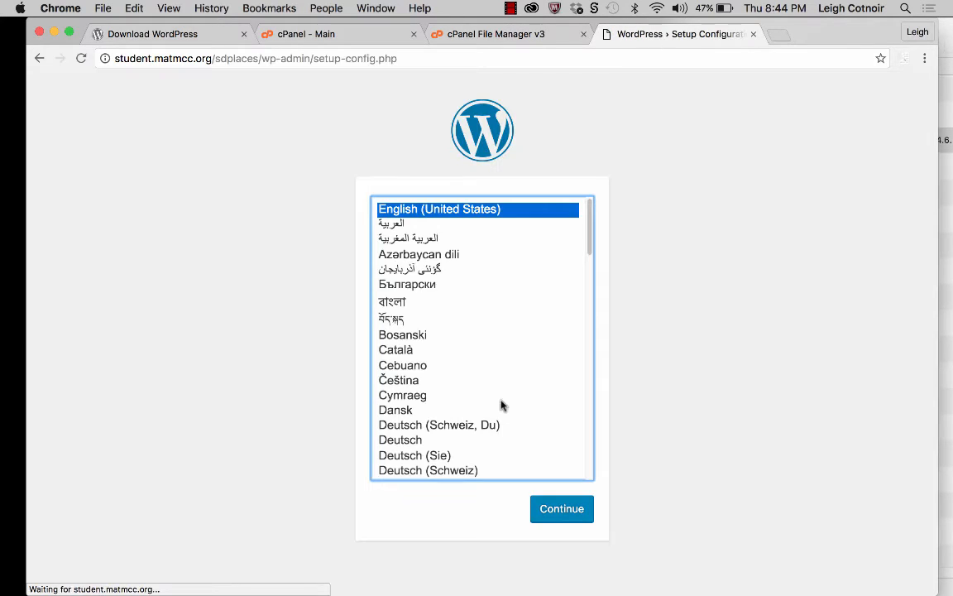
{"action": "left_click", "coordinate": [39, 57]}
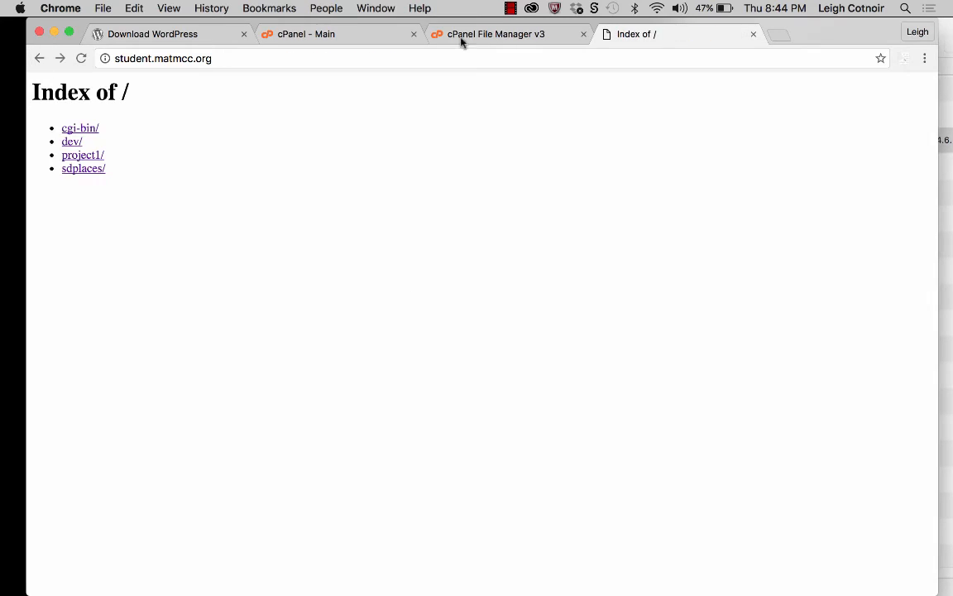
Step: Switch back to File Manager, review public_html and the files in sdplaces, and go up to the home directory
{"action": "left_click", "coordinate": [463, 35]}
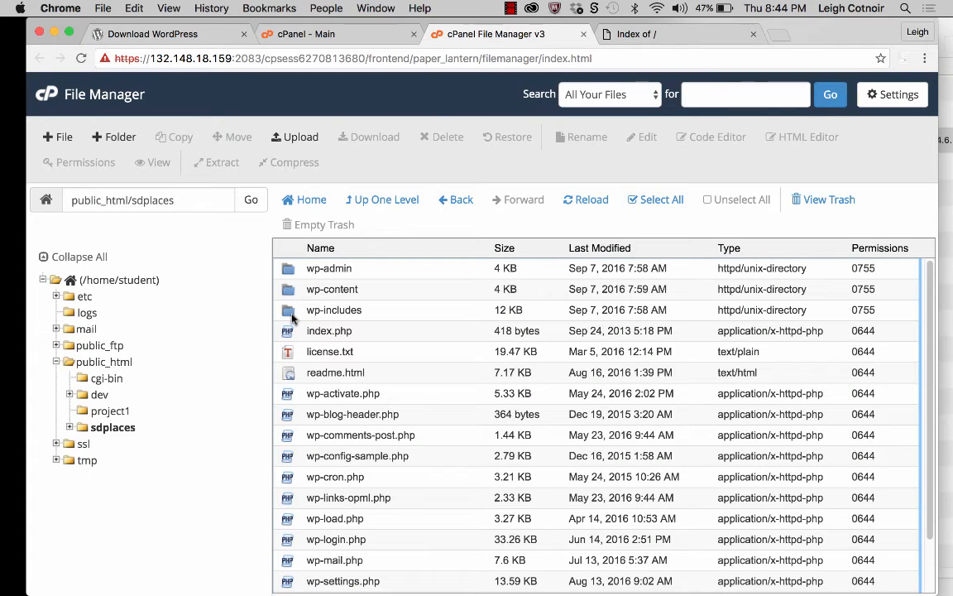
{"action": "left_click", "coordinate": [396, 206]}
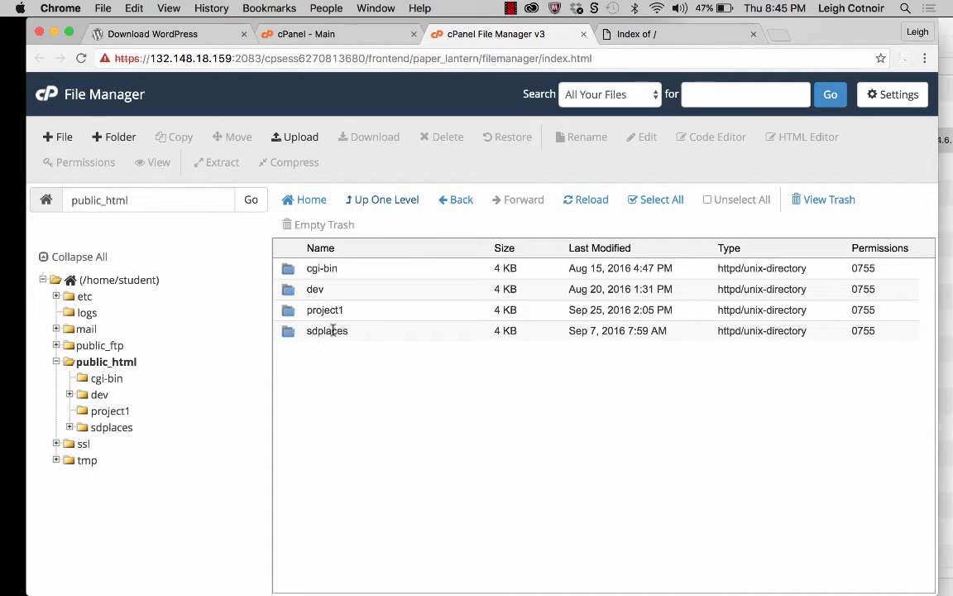
{"action": "left_click", "coordinate": [290, 336]}
{"action": "double_click", "coordinate": [290, 338]}
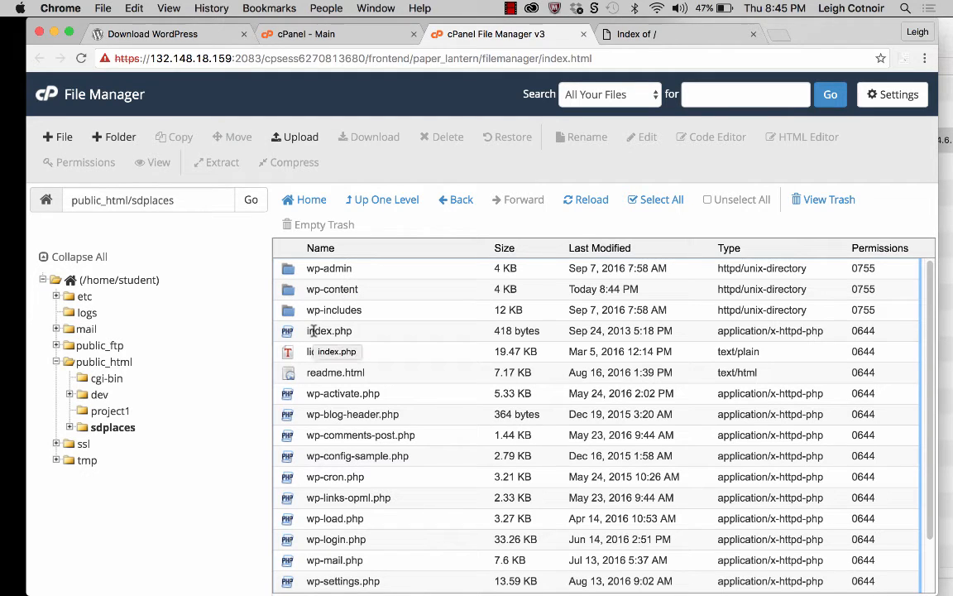
{"action": "left_click", "coordinate": [390, 202]}
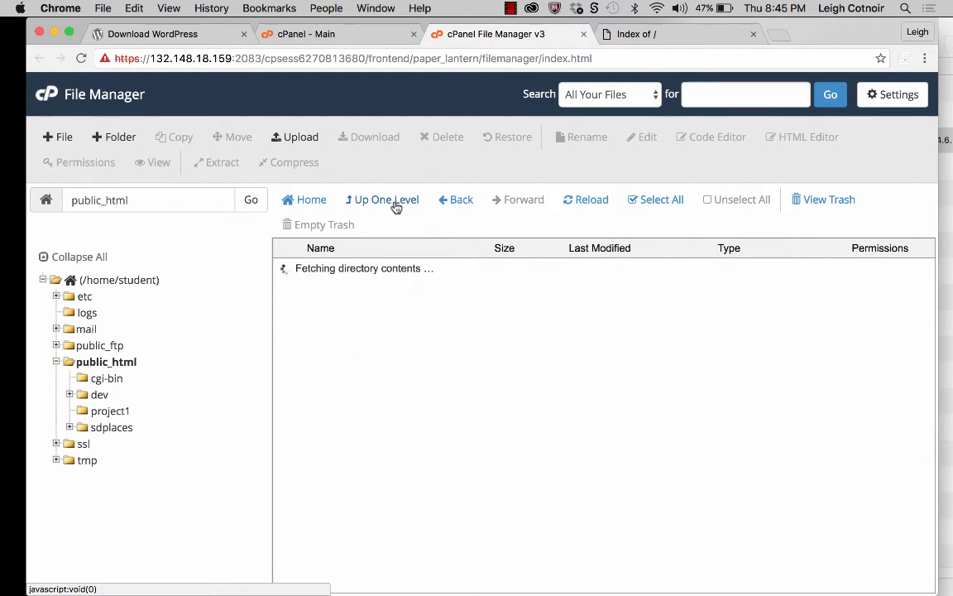
{"action": "left_click", "coordinate": [395, 206]}
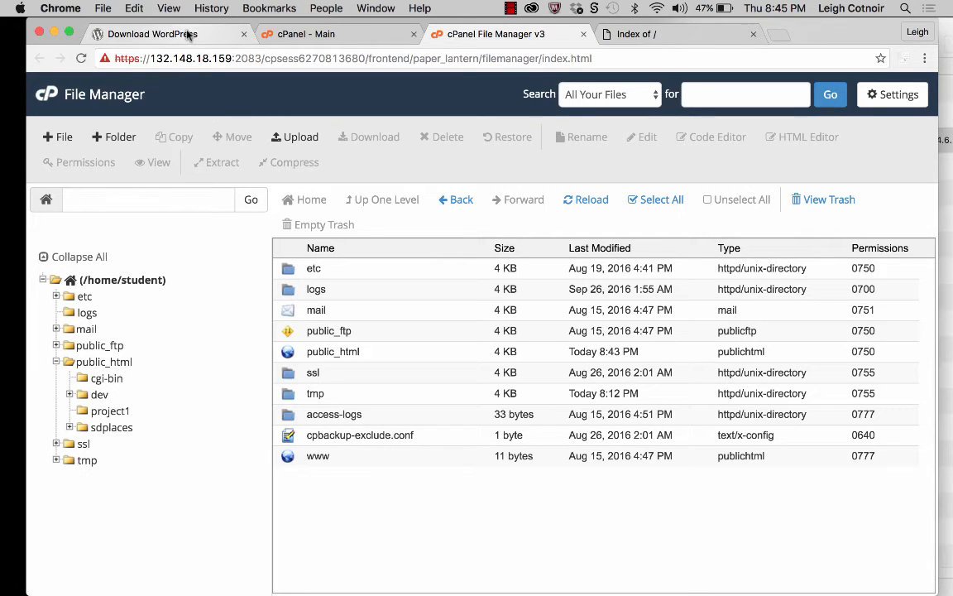
Step: Switch to Cyberduck and connect to the server with the last student.matmcc.org FTP bookmark
{"action": "mouse_move", "coordinate": [2, 521]}
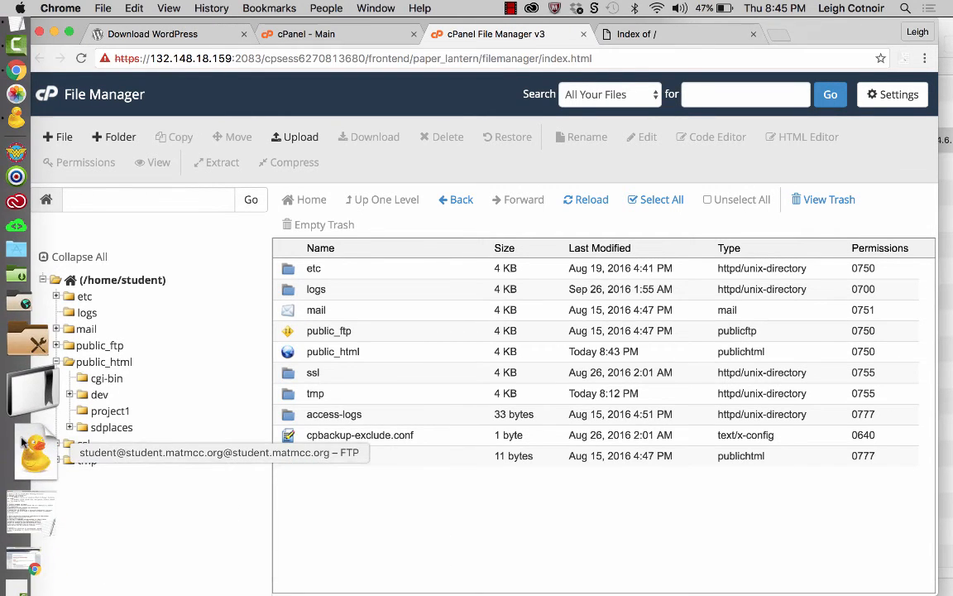
{"action": "left_click", "coordinate": [20, 450]}
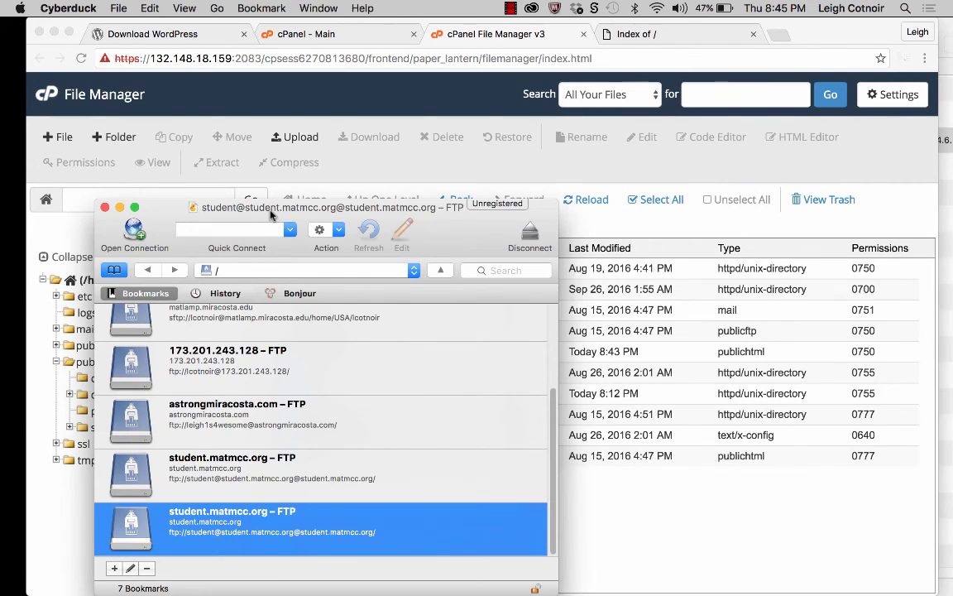
{"action": "left_click_drag", "start_coordinate": [272, 220], "coordinate": [285, 84]}
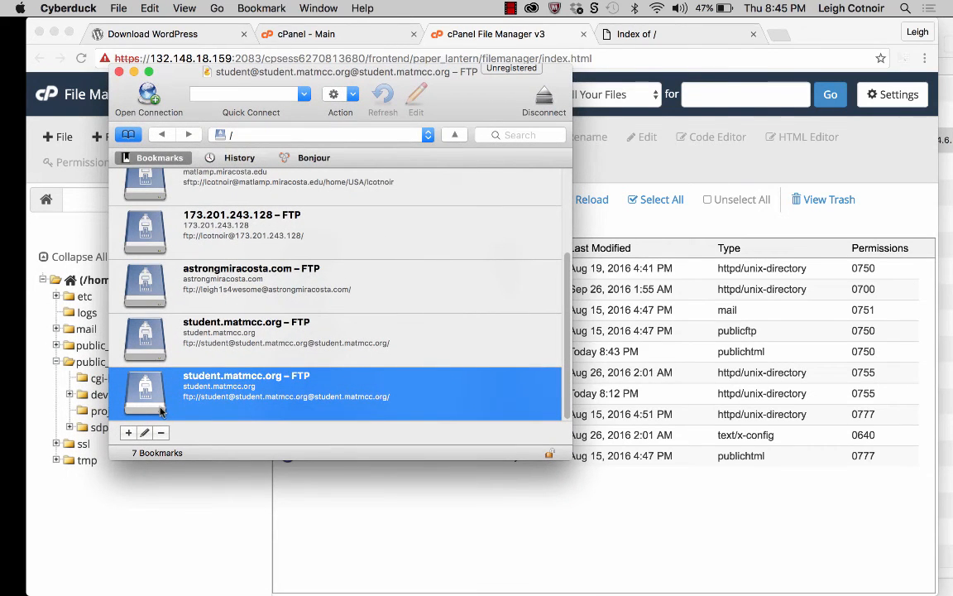
{"action": "double_click", "coordinate": [150, 404]}
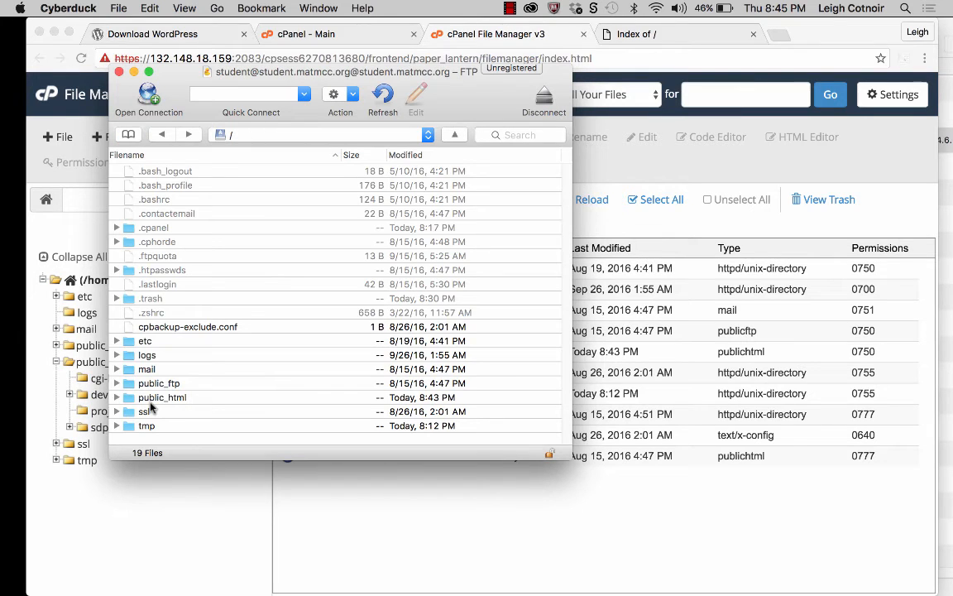
Step: Open the public_html folder on the FTP server and select the sdplaces folder
{"action": "scroll", "coordinate": [187, 436], "scroll_direction": "down", "scroll_amount": 1}
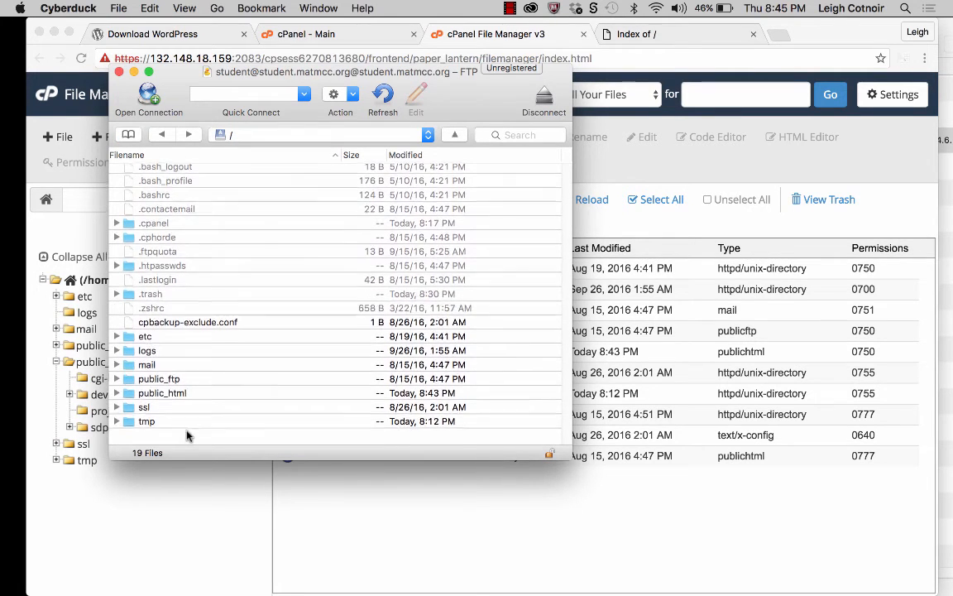
{"action": "scroll", "coordinate": [187, 436], "scroll_direction": "up", "scroll_amount": 1}
{"action": "left_click", "coordinate": [128, 402]}
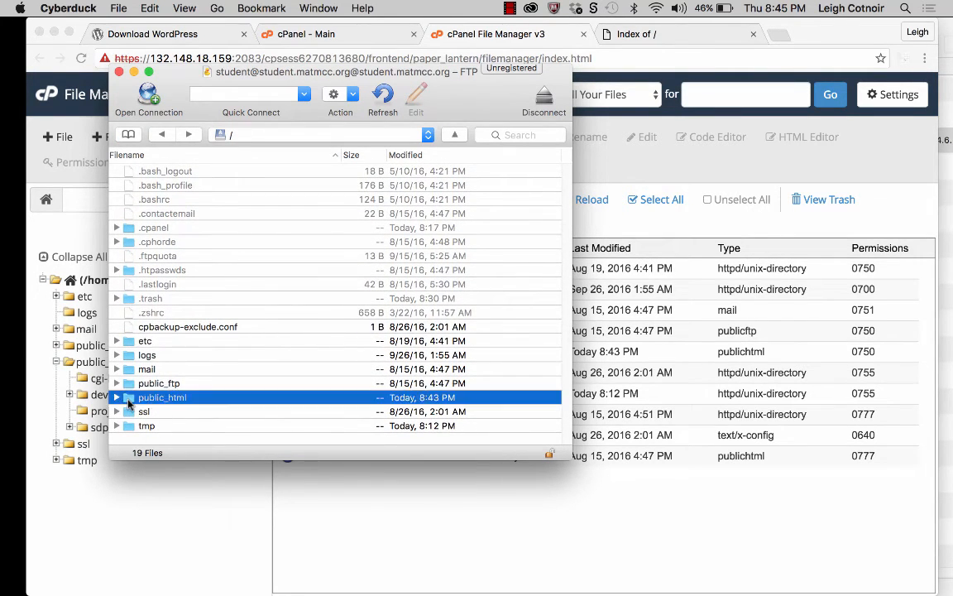
{"action": "double_click", "coordinate": [129, 402]}
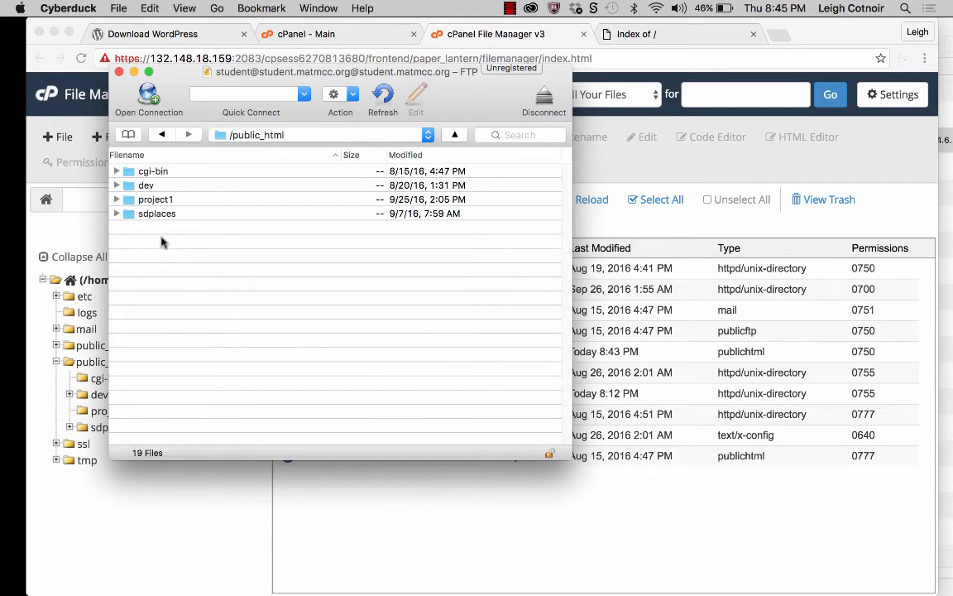
{"action": "left_click", "coordinate": [137, 216]}
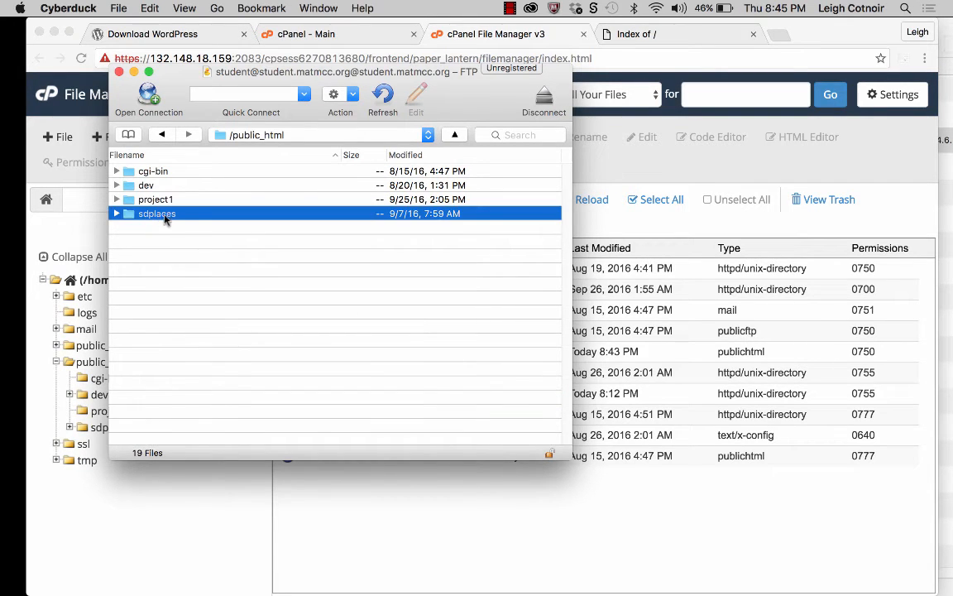
Step: Arrange the Cyberduck public_html listing beside Finder's Downloads folder and return to Cyberduck
{"action": "left_click_drag", "start_coordinate": [181, 73], "coordinate": [598, 105]}
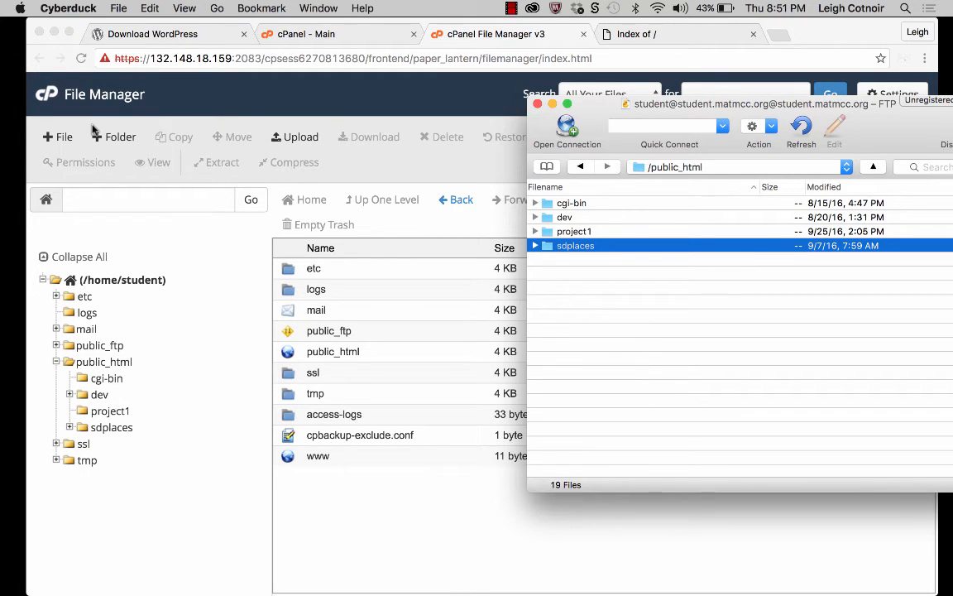
{"action": "left_click", "coordinate": [36, 51]}
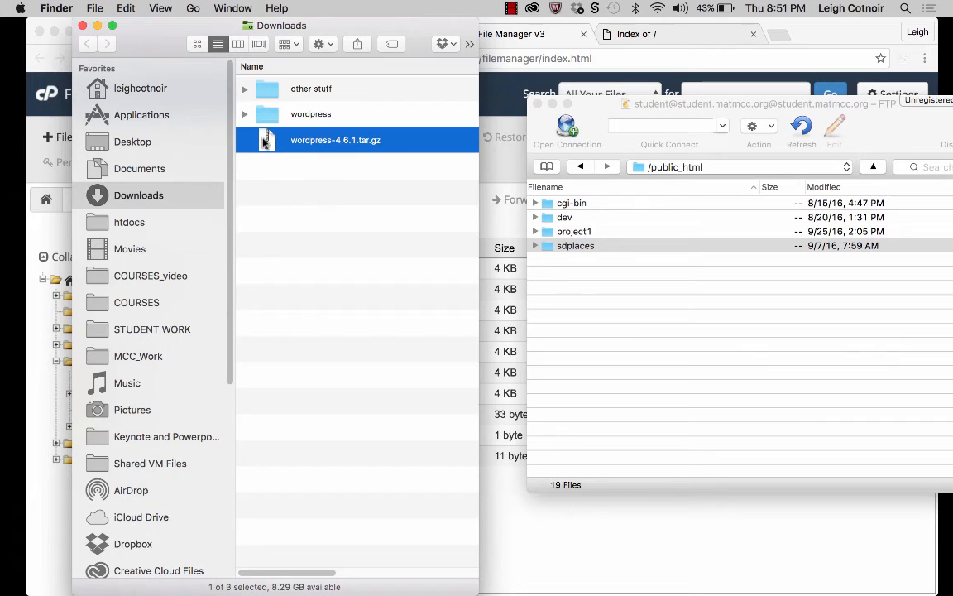
{"action": "left_click_drag", "start_coordinate": [263, 143], "coordinate": [266, 206]}
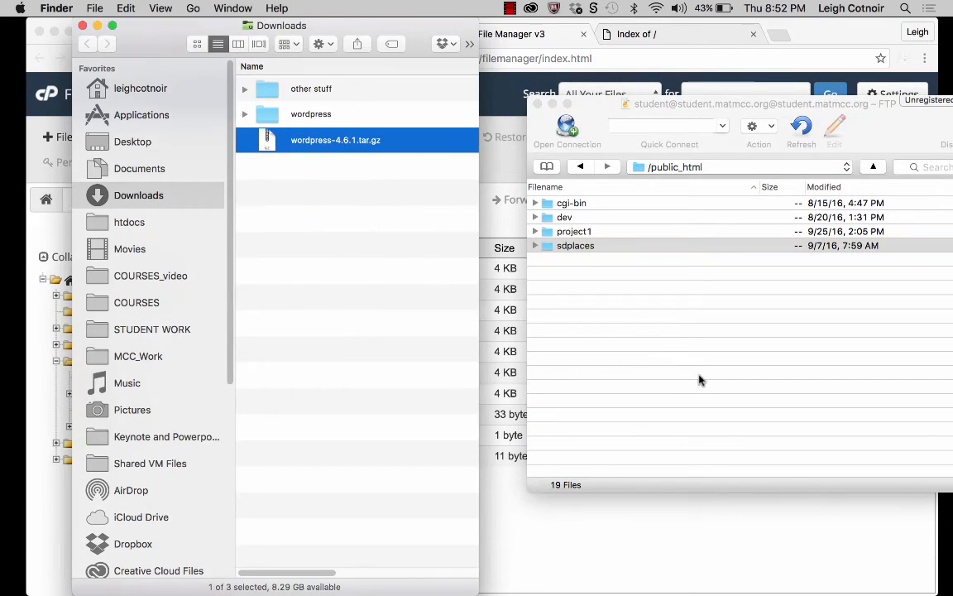
{"action": "left_click", "coordinate": [630, 324]}
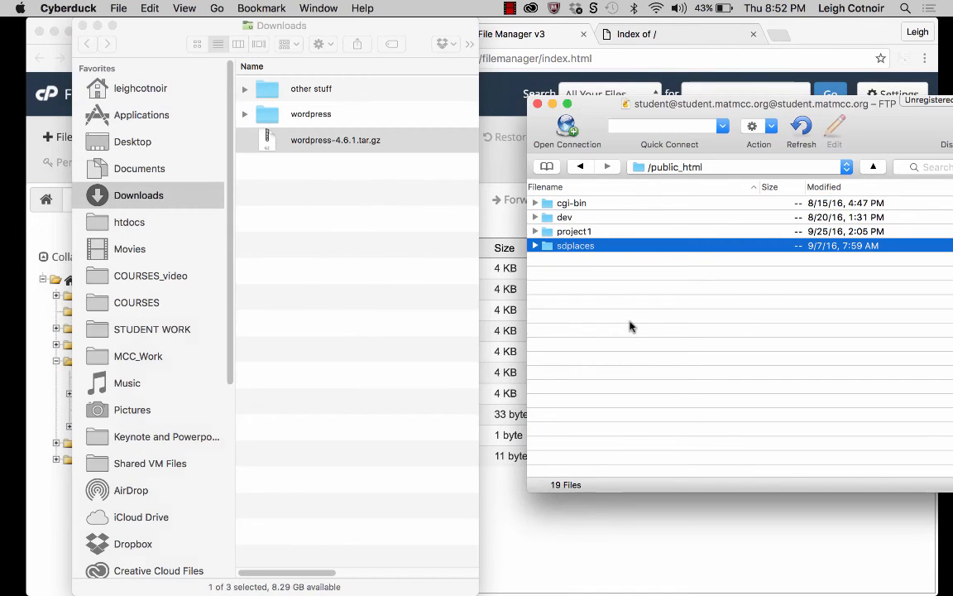
Step: Deselect sdplaces in the FTP listing, switch to File Manager in Chrome, and open the public_html folder
{"action": "left_click", "coordinate": [553, 295]}
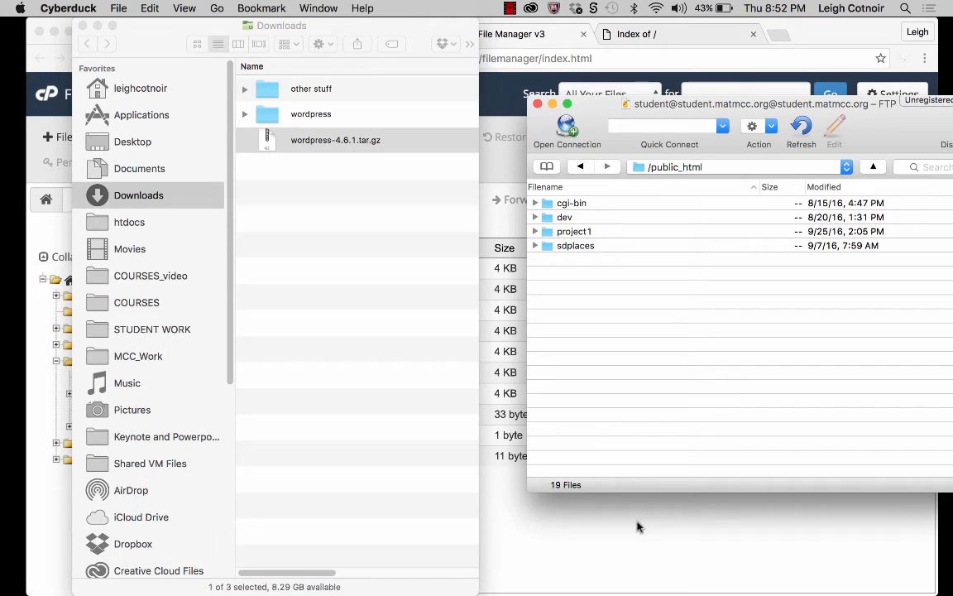
{"action": "left_click", "coordinate": [587, 565]}
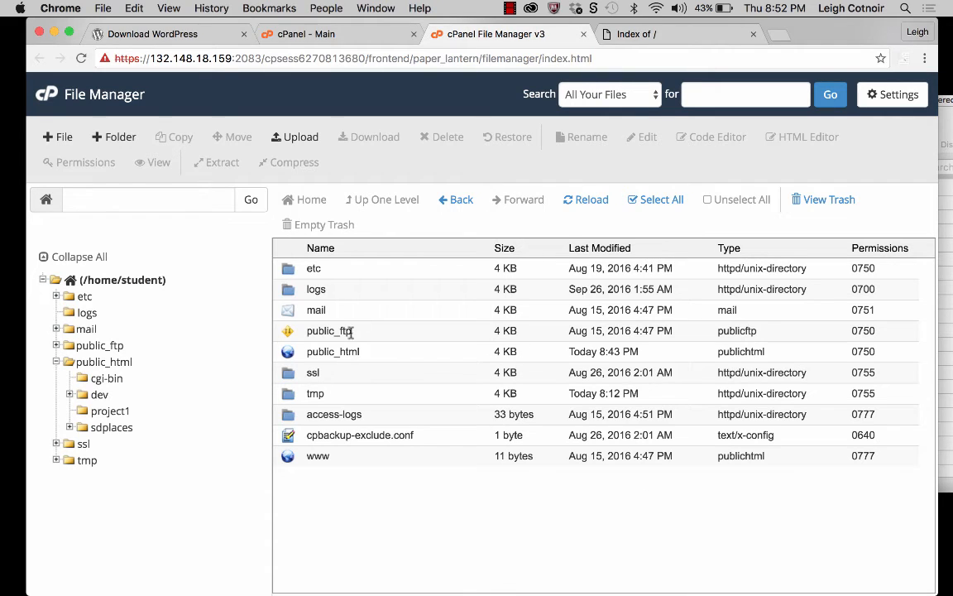
{"action": "double_click", "coordinate": [286, 354]}
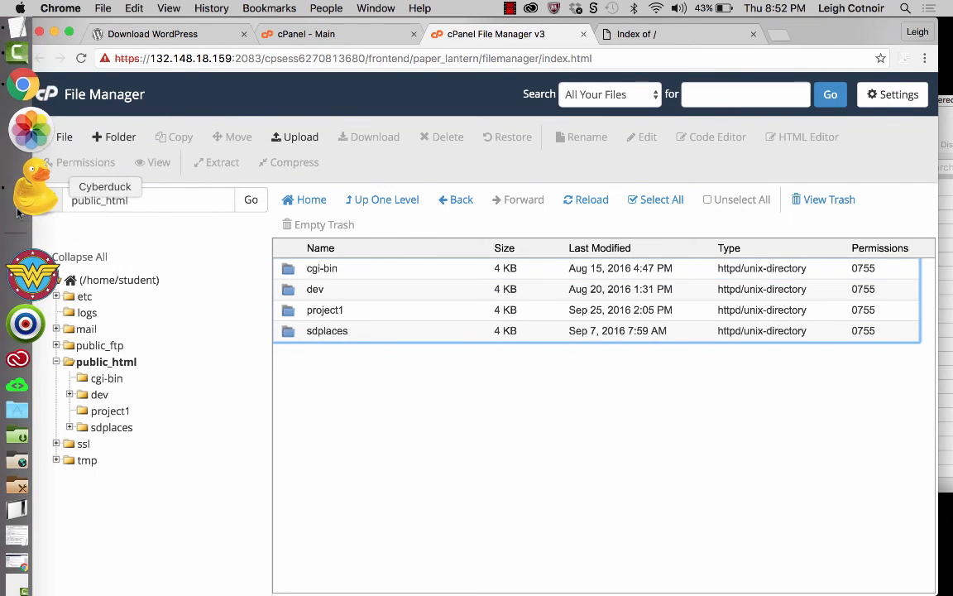
Step: Bring Cyberduck and Finder's Downloads window forward and compare the wordpress-4.6.1.tar.gz archive with the contents of the extracted wordpress folder
{"action": "left_click", "coordinate": [29, 192]}
{"action": "left_click", "coordinate": [18, 35]}
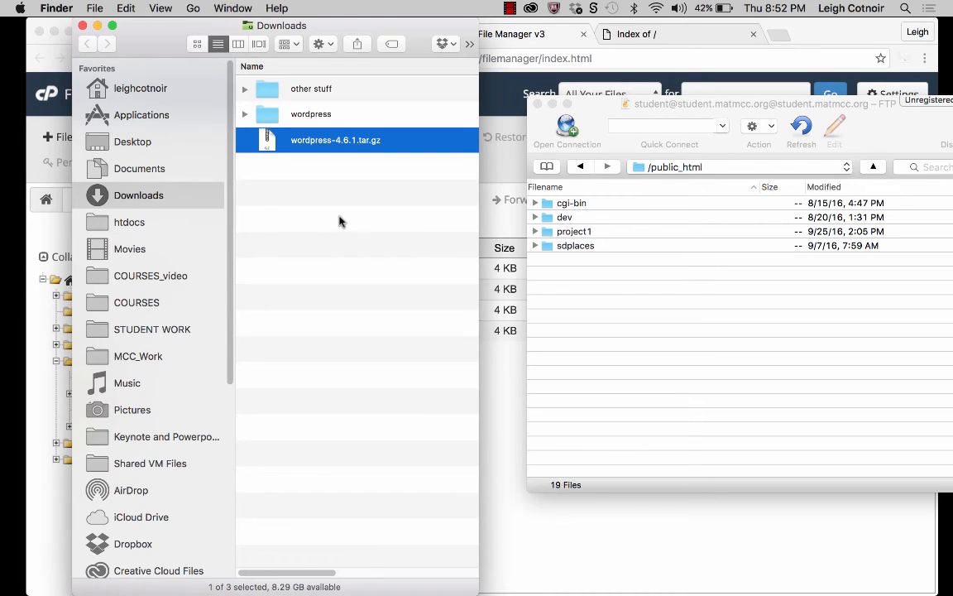
{"action": "left_click", "coordinate": [259, 112]}
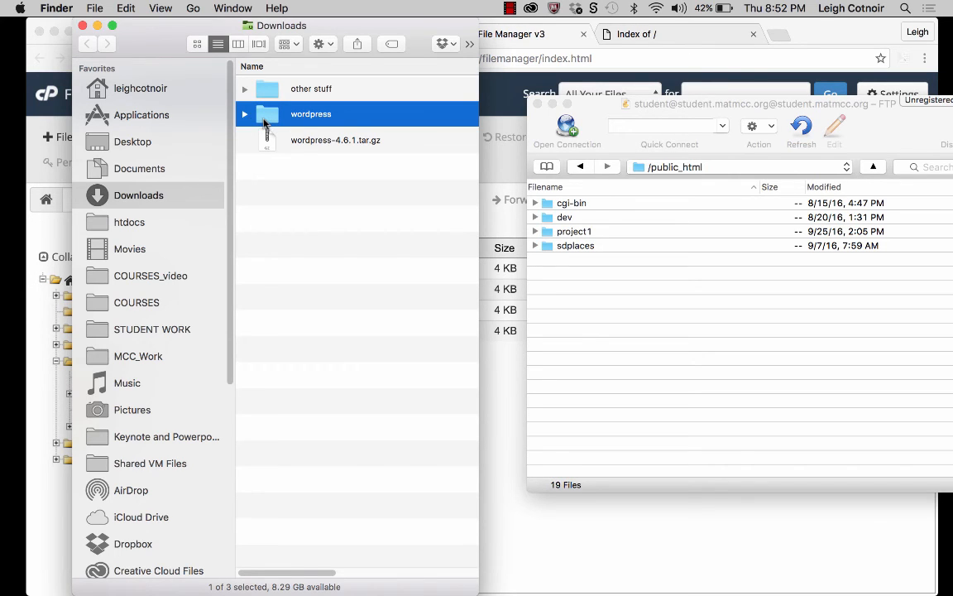
{"action": "left_click", "coordinate": [275, 145]}
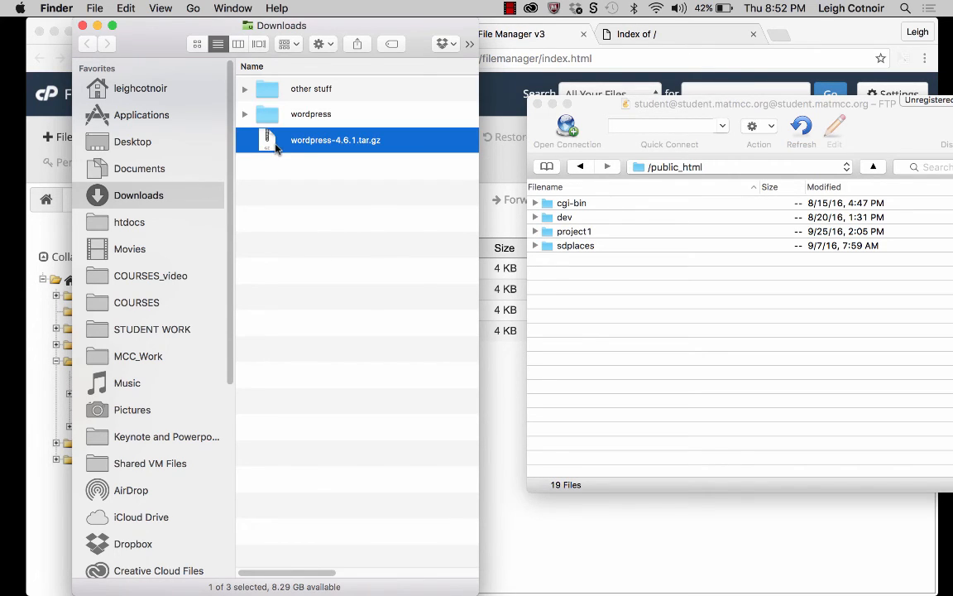
{"action": "left_click", "coordinate": [268, 117]}
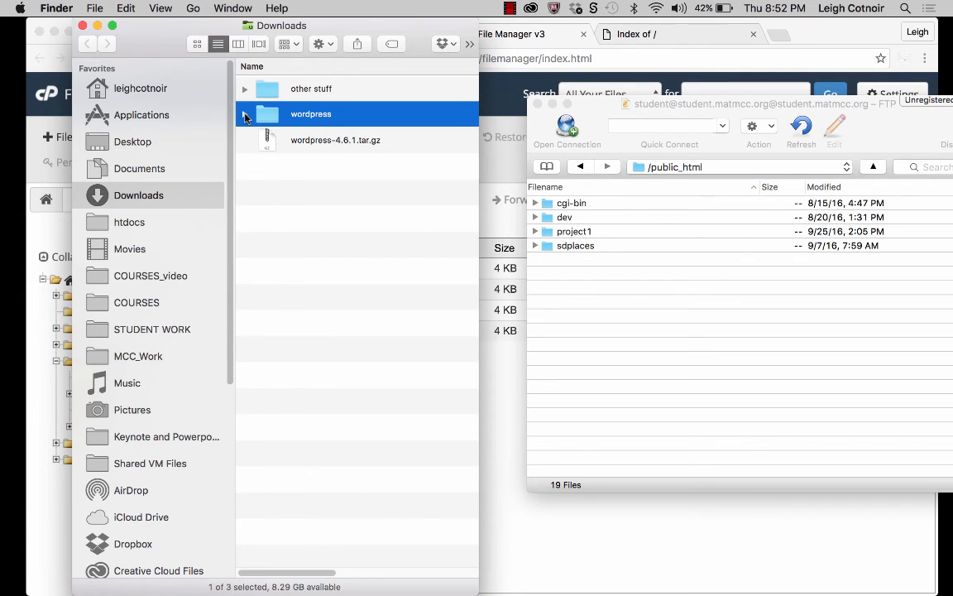
{"action": "left_click", "coordinate": [245, 115]}
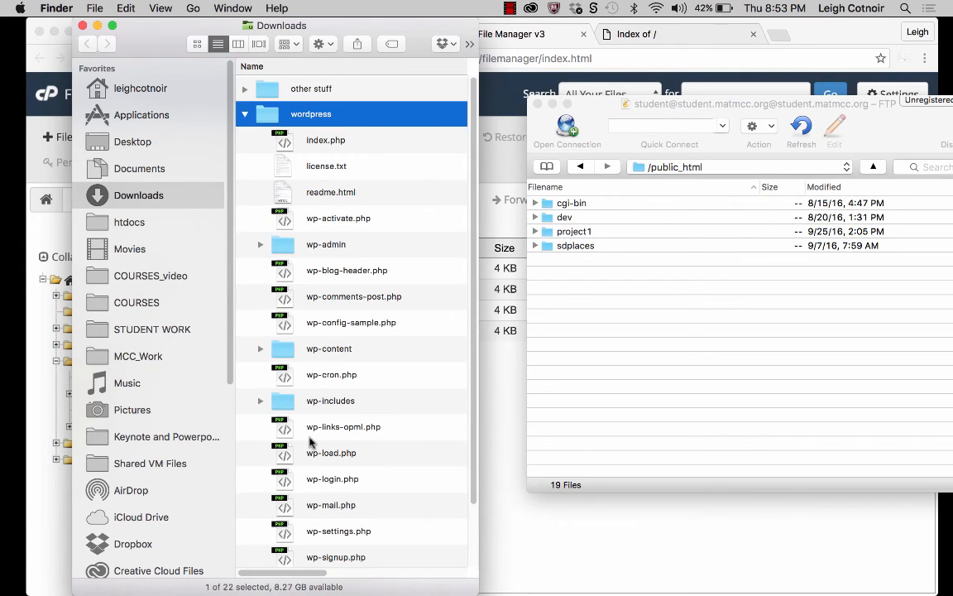
{"action": "left_click", "coordinate": [245, 115]}
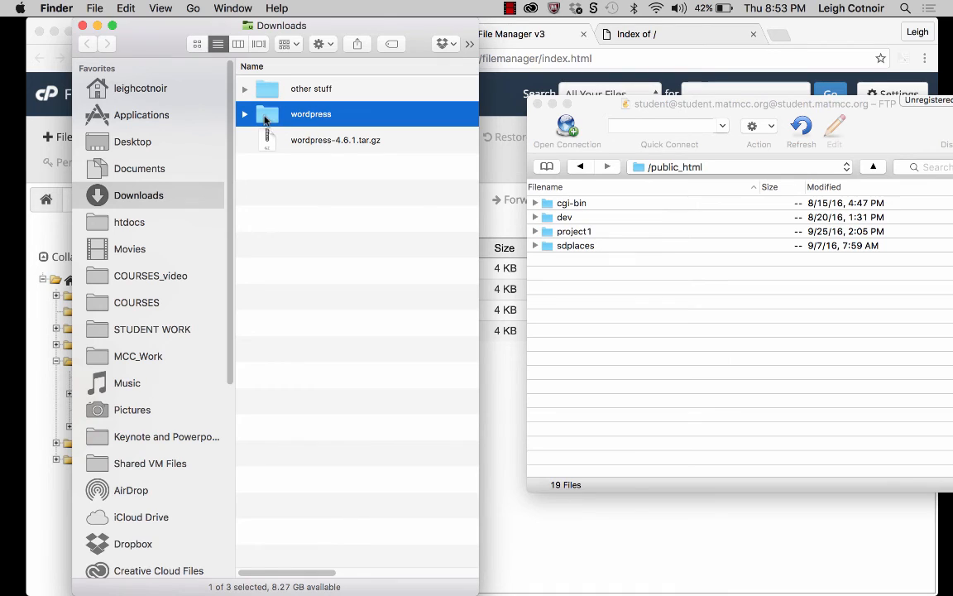
Step: Try to upload the wordpress folder from Downloads into public_html on the FTP server
{"action": "left_click_drag", "start_coordinate": [281, 123], "coordinate": [580, 342]}
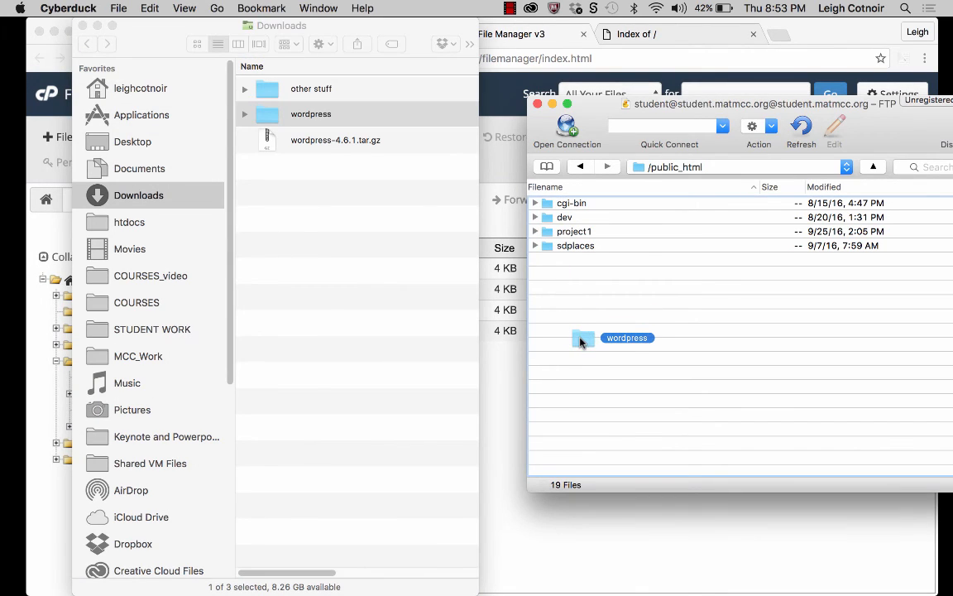
{"action": "left_click", "coordinate": [265, 117]}
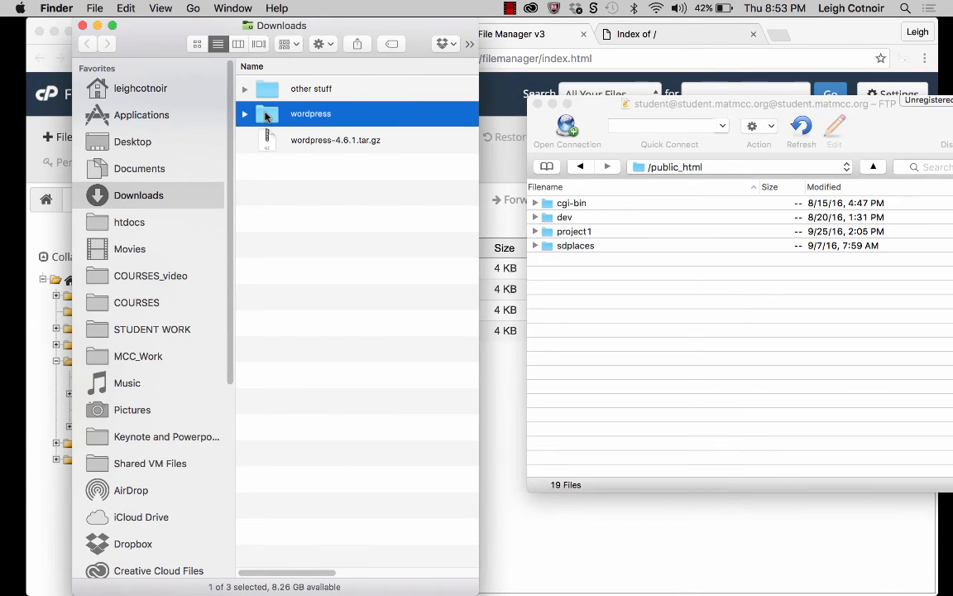
Step: Review the files inside the wordpress folder in Downloads again and select the wordpress-4.6.1.tar.gz archive
{"action": "left_click", "coordinate": [245, 114]}
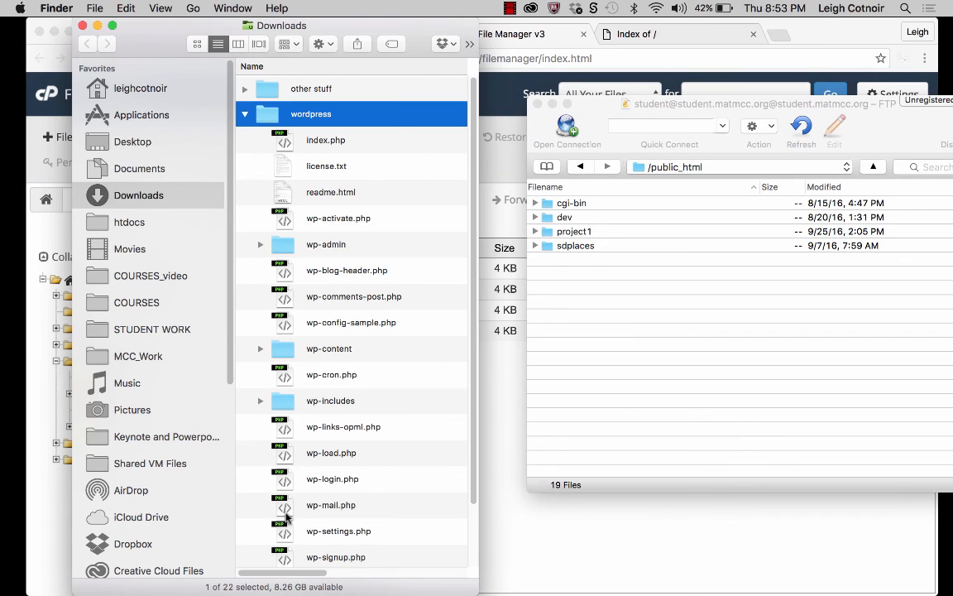
{"action": "left_click", "coordinate": [245, 115]}
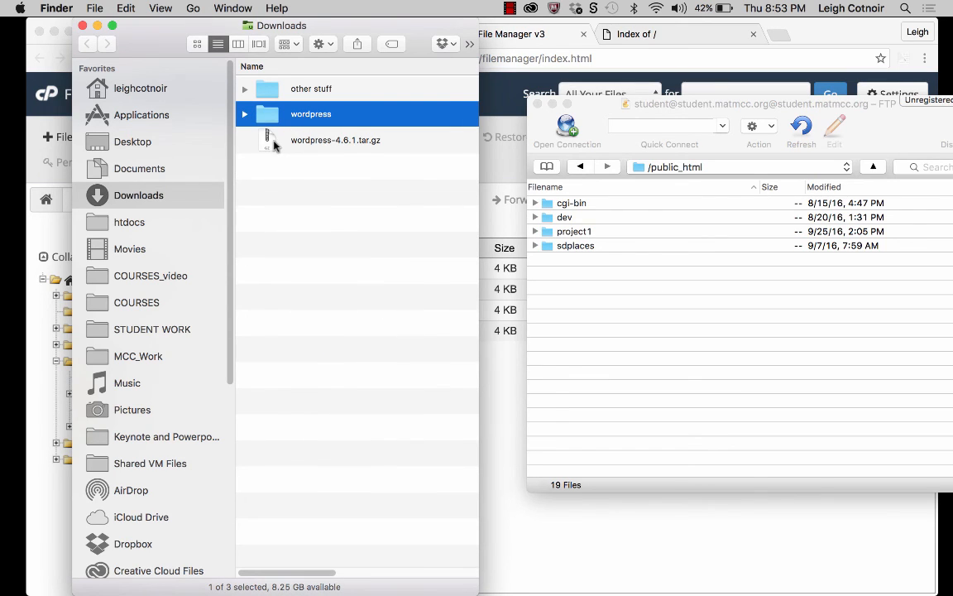
{"action": "left_click", "coordinate": [246, 132]}
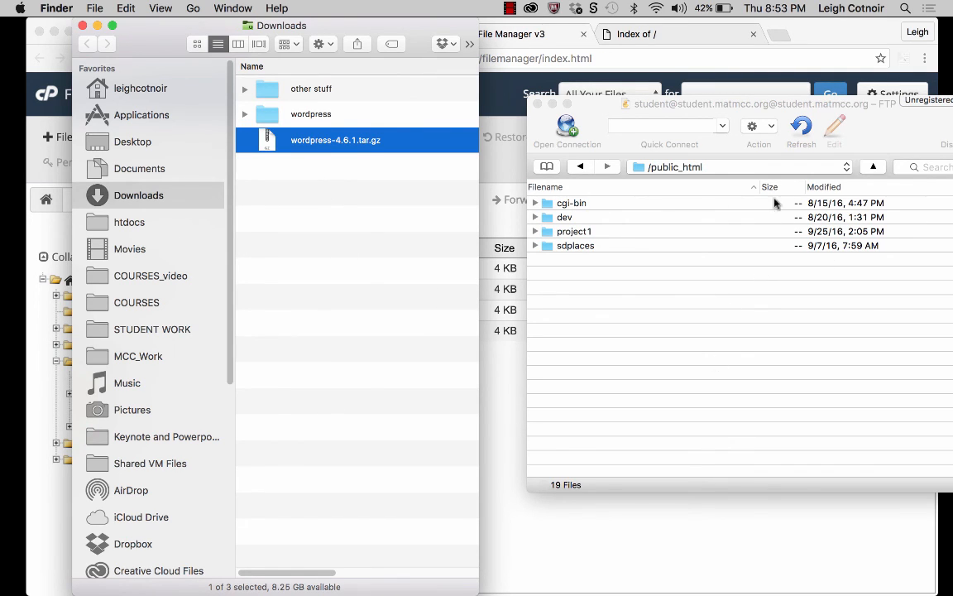
Step: Open the extracted wordpress folder in its own Finder view and select all the files and folders in it
{"action": "left_click", "coordinate": [245, 114]}
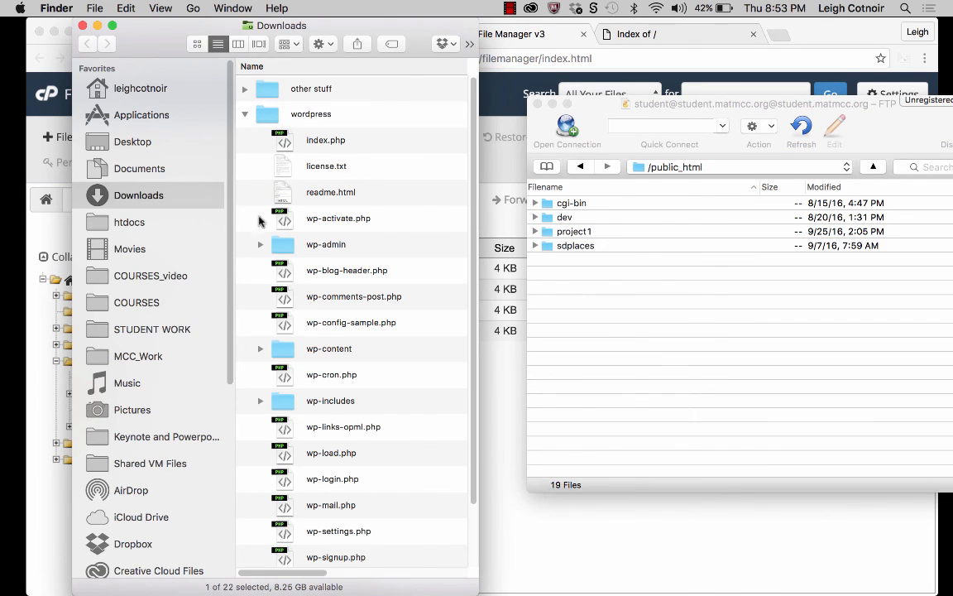
{"action": "left_click", "coordinate": [263, 134]}
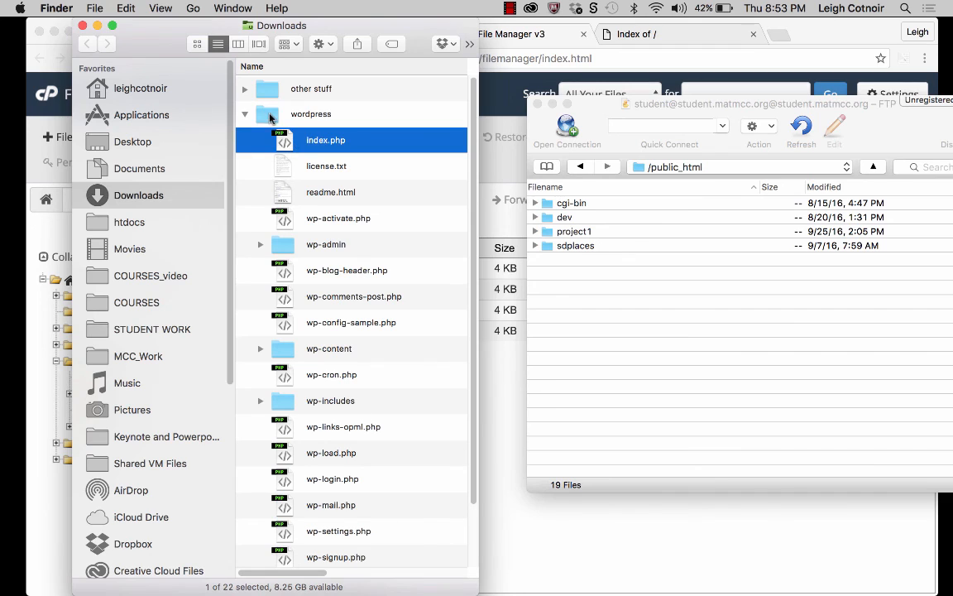
{"action": "left_click", "coordinate": [267, 116]}
{"action": "double_click", "coordinate": [267, 116]}
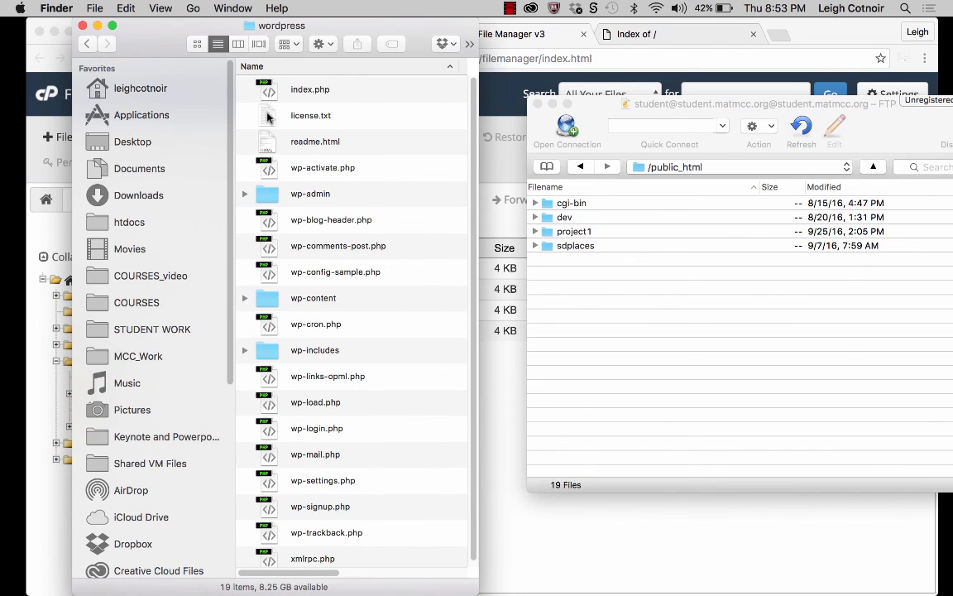
{"action": "key", "text": "super+a"}
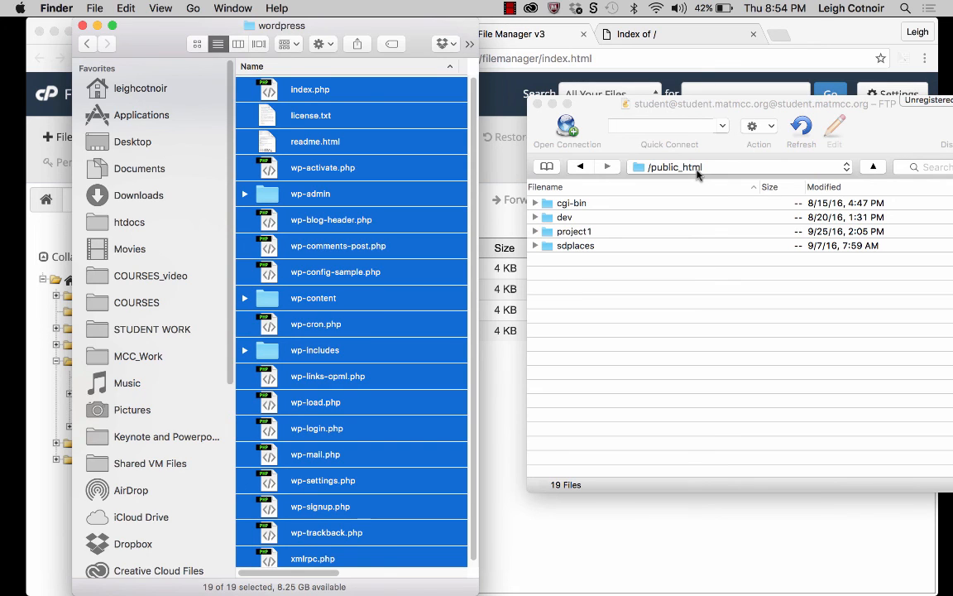
Step: Select the sdplaces folder in Cyberduck's public_html listing and close the Finder window showing the wordpress folder
{"action": "left_click", "coordinate": [559, 249]}
{"action": "left_click", "coordinate": [570, 248]}
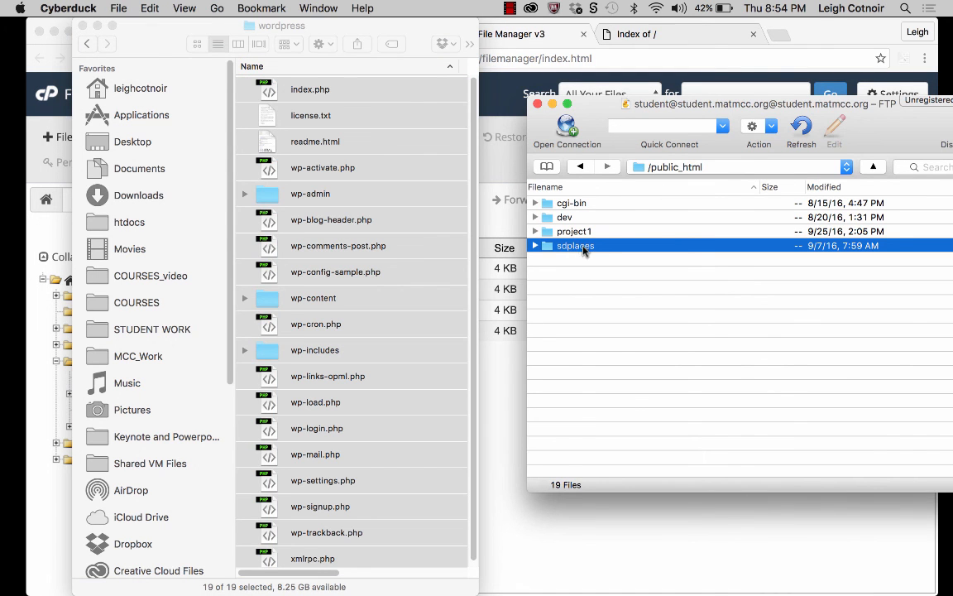
{"action": "left_click", "coordinate": [124, 28]}
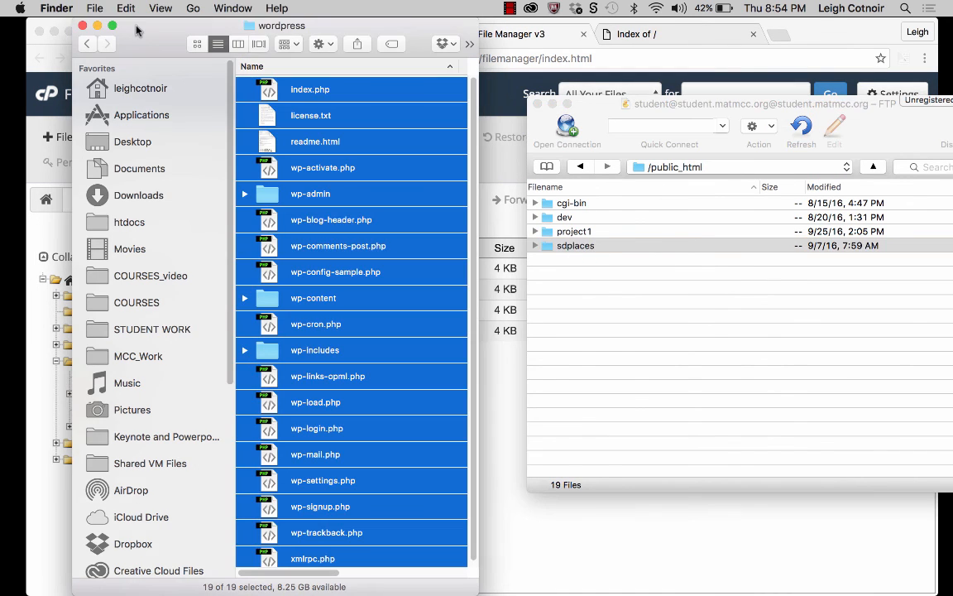
{"action": "left_click", "coordinate": [82, 26]}
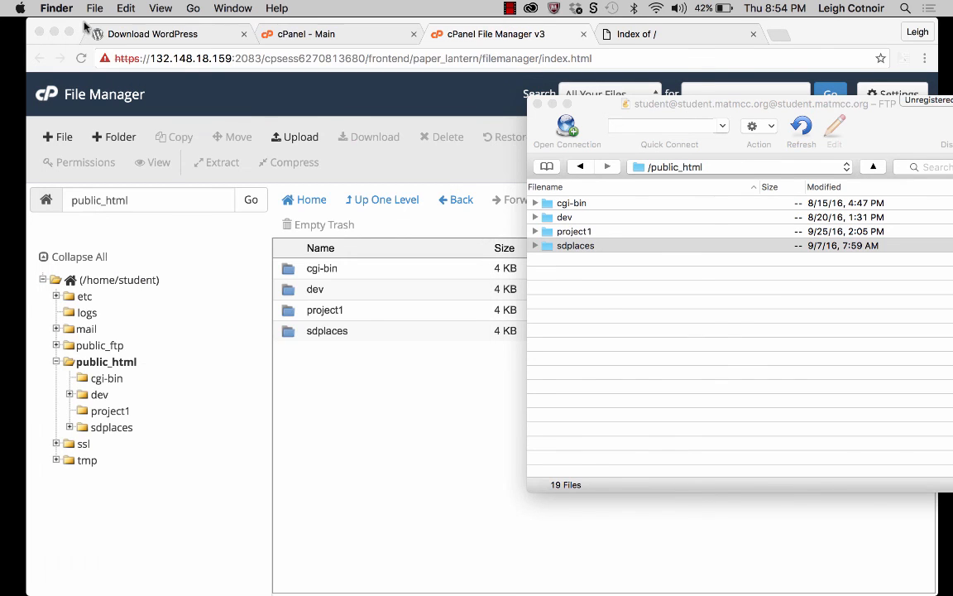